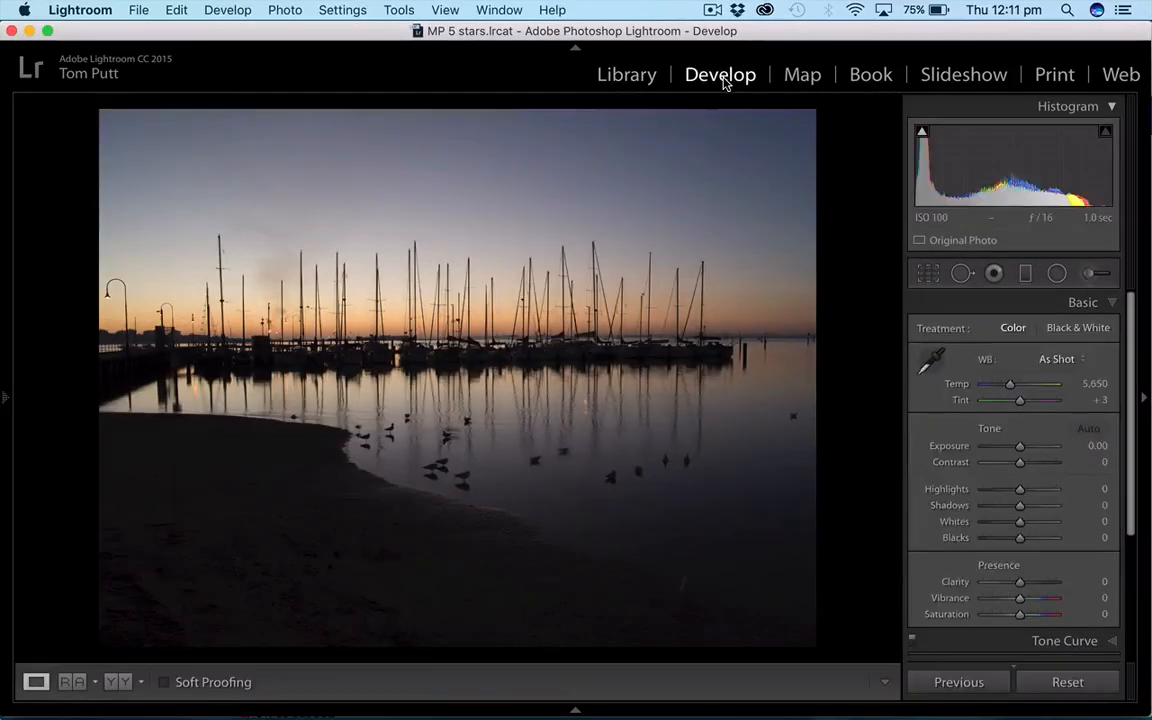
# Step: Find the photo of the lone channel marker in still water in the library and open it for developing
pyautogui.press('g')
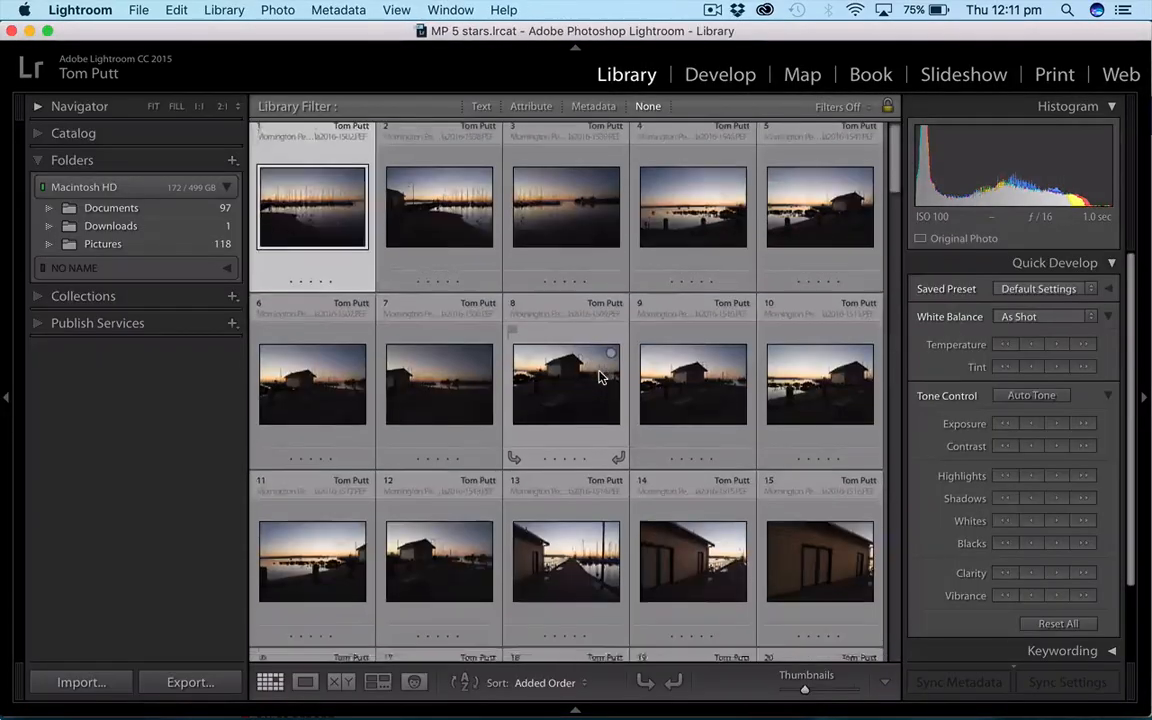
pyautogui.scroll(-15, 600, 373)
pyautogui.doubleClick(566, 250)
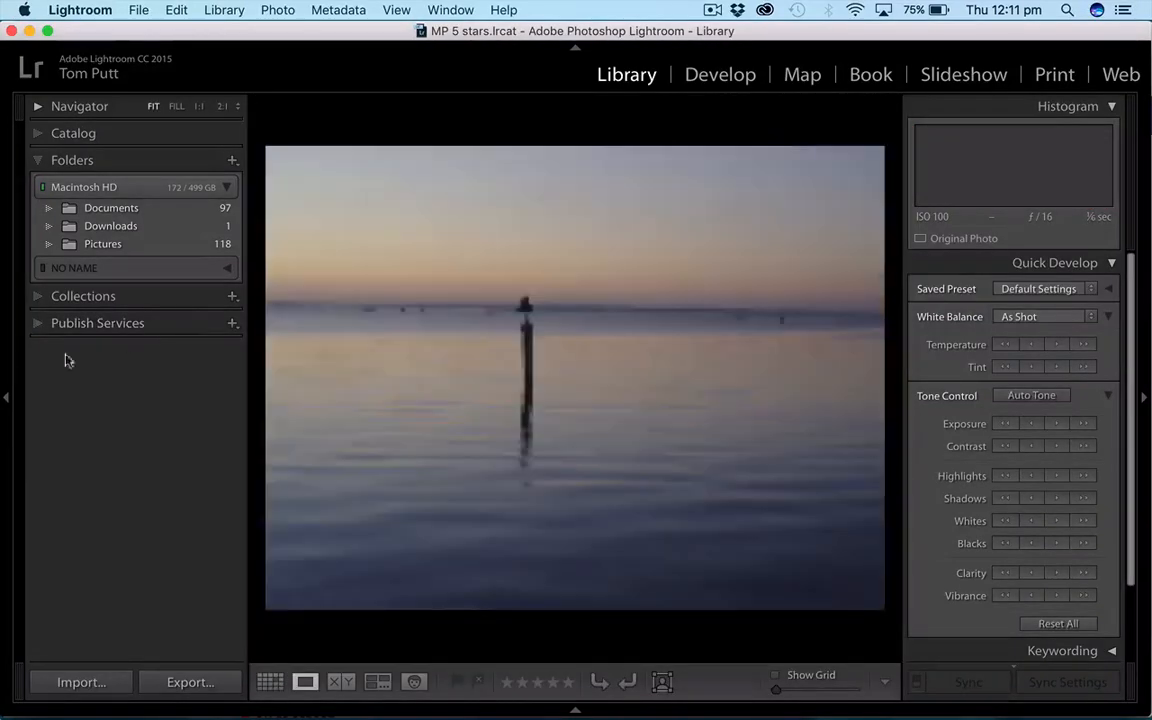
pyautogui.click(5, 400)
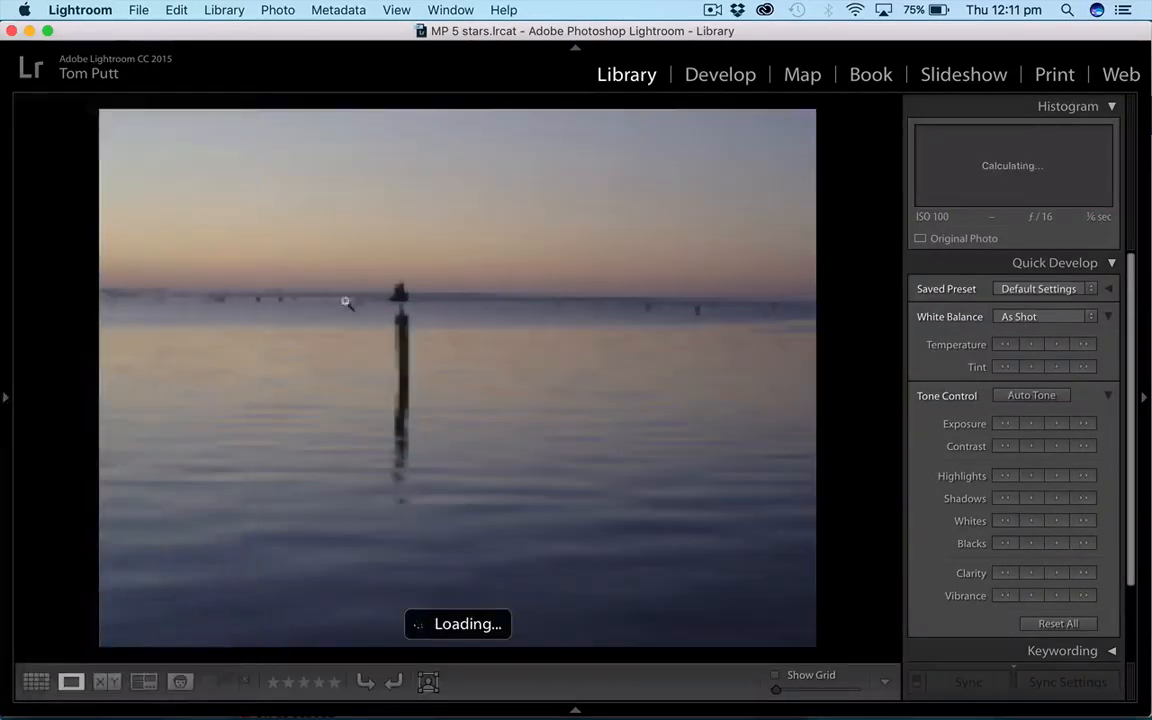
pyautogui.click(720, 75)
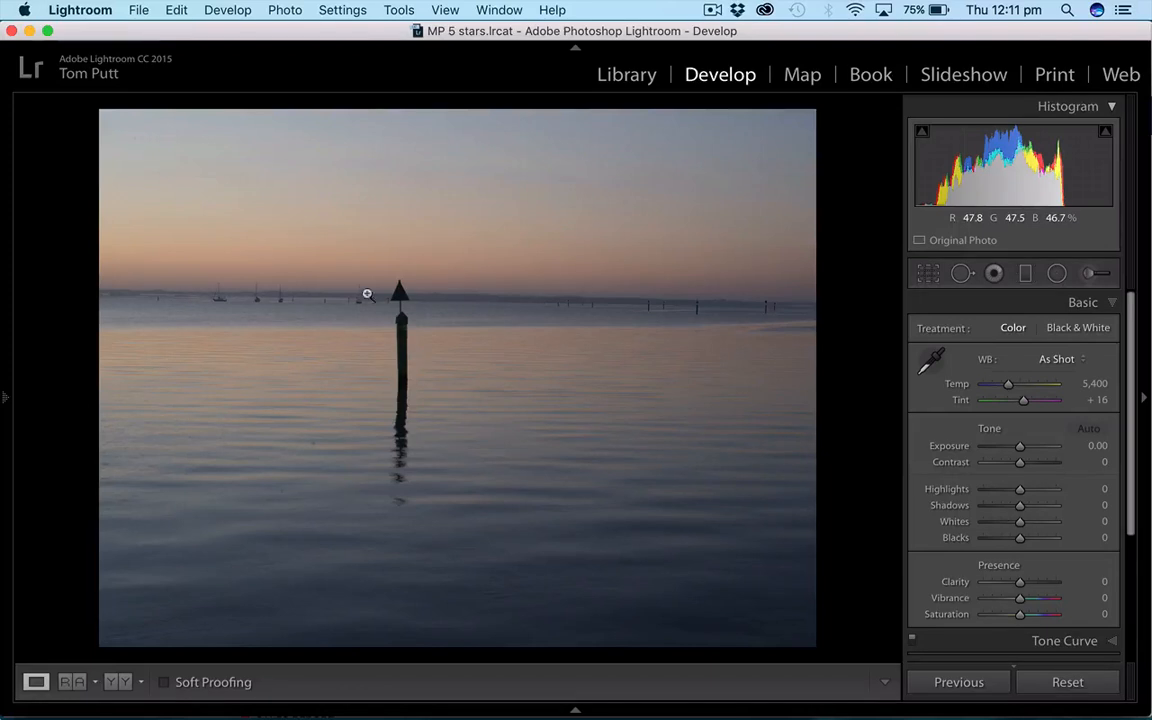
# Step: Start a new Adjustment Brush mask for the channel marker with exposure set to 1.00
pyautogui.click(403, 351)
pyautogui.moveTo(403, 351); pyautogui.dragTo(420, 455)
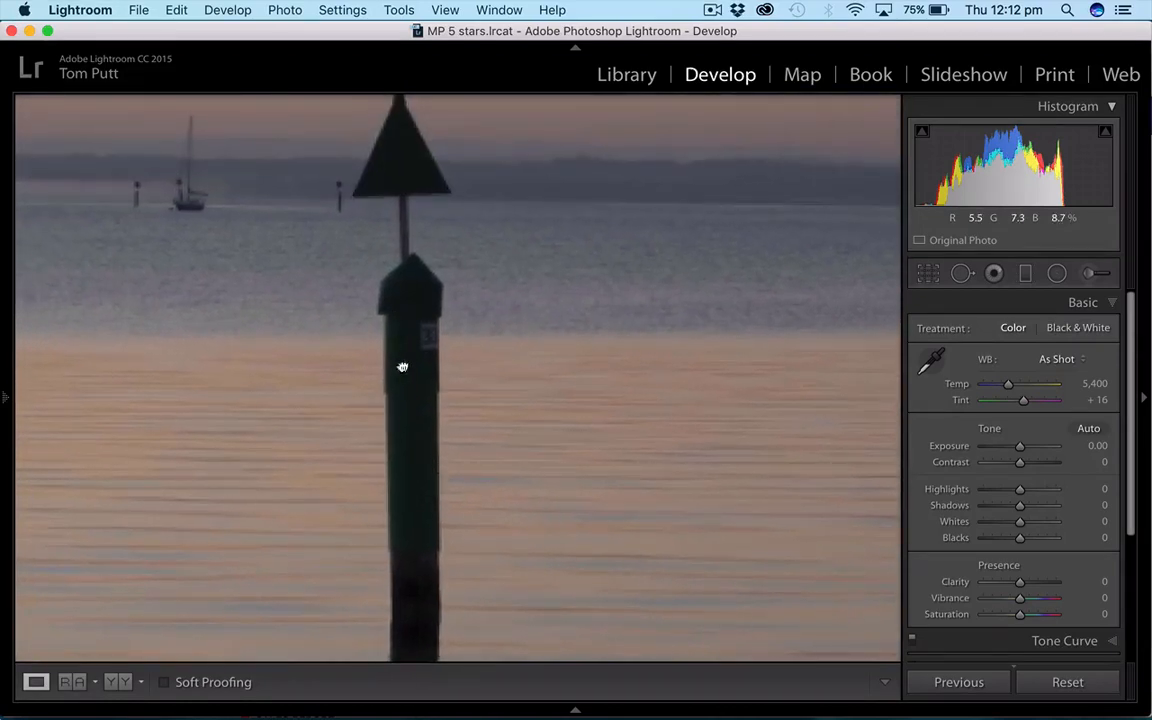
pyautogui.moveTo(401, 365); pyautogui.dragTo(412, 430)
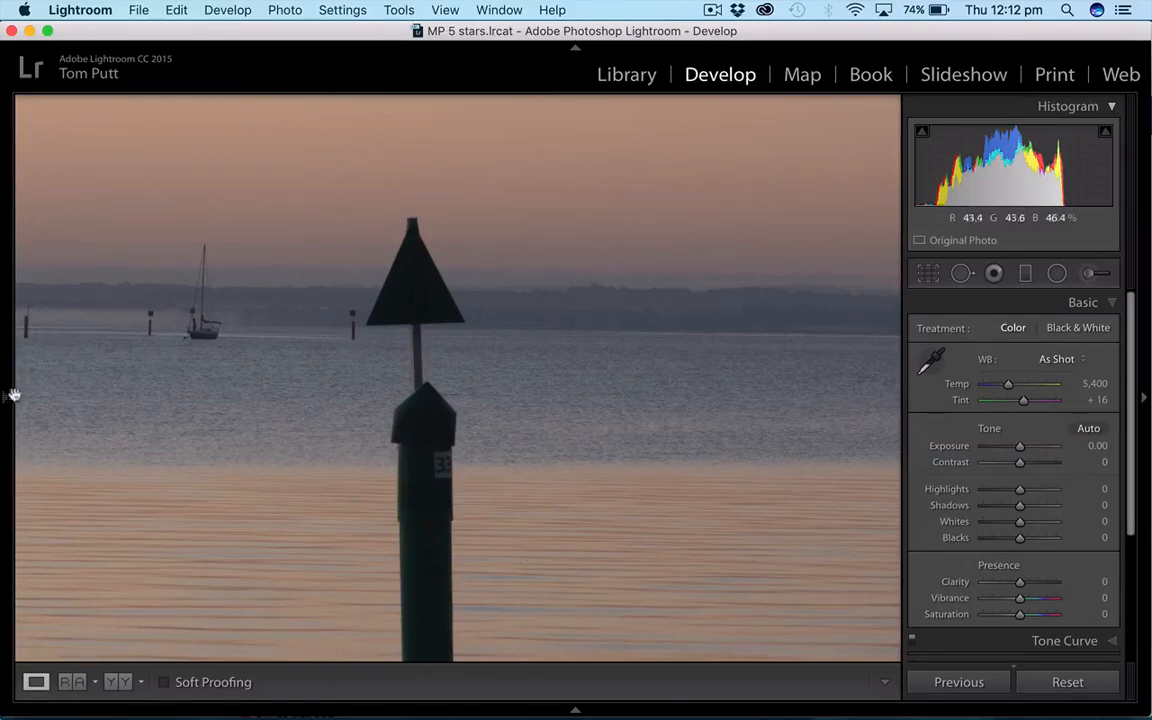
pyautogui.click(8, 396)
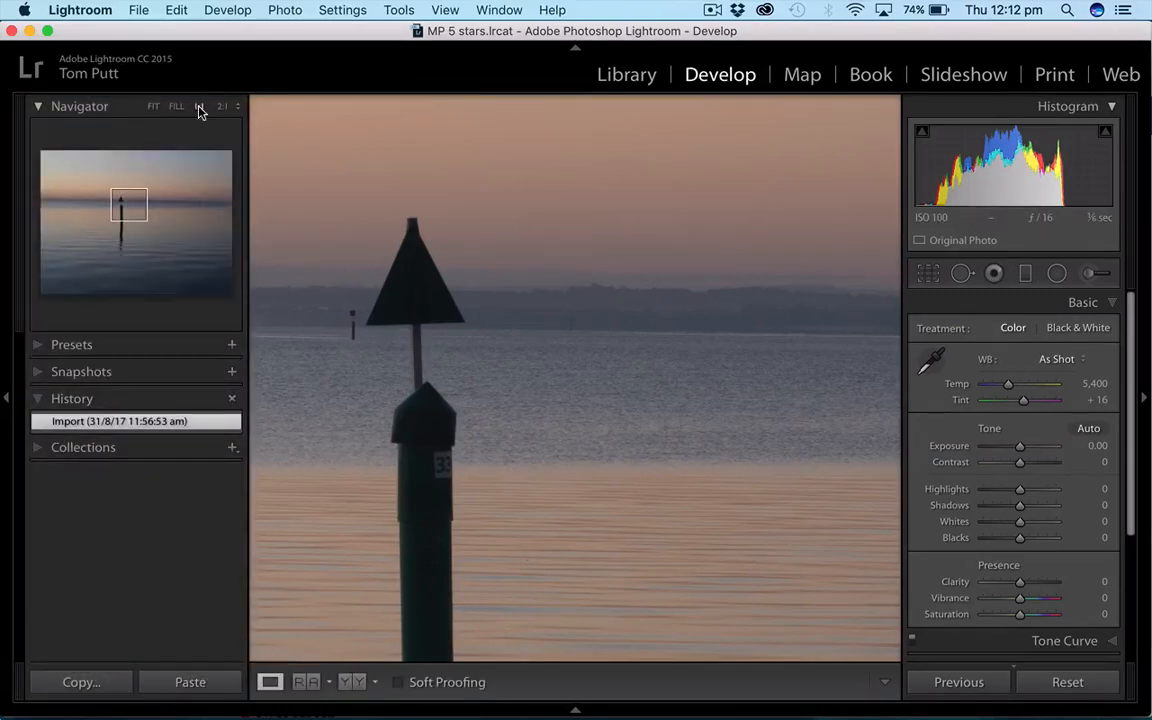
pyautogui.click(4, 348)
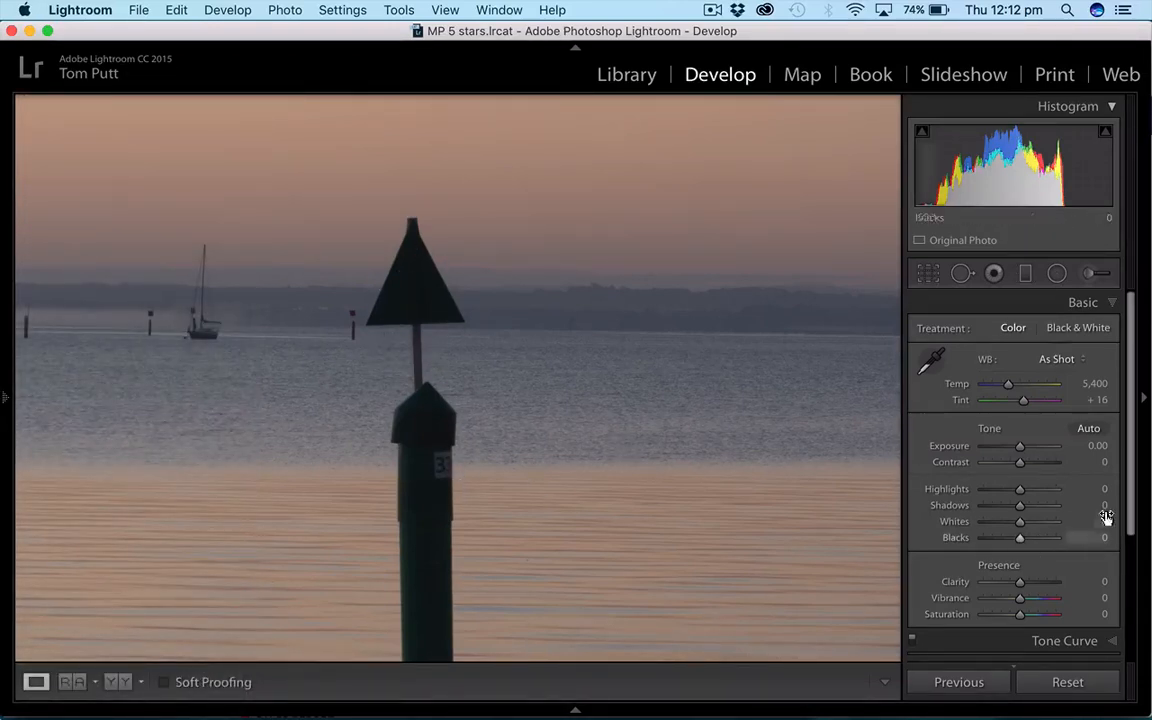
pyautogui.click(1091, 274)
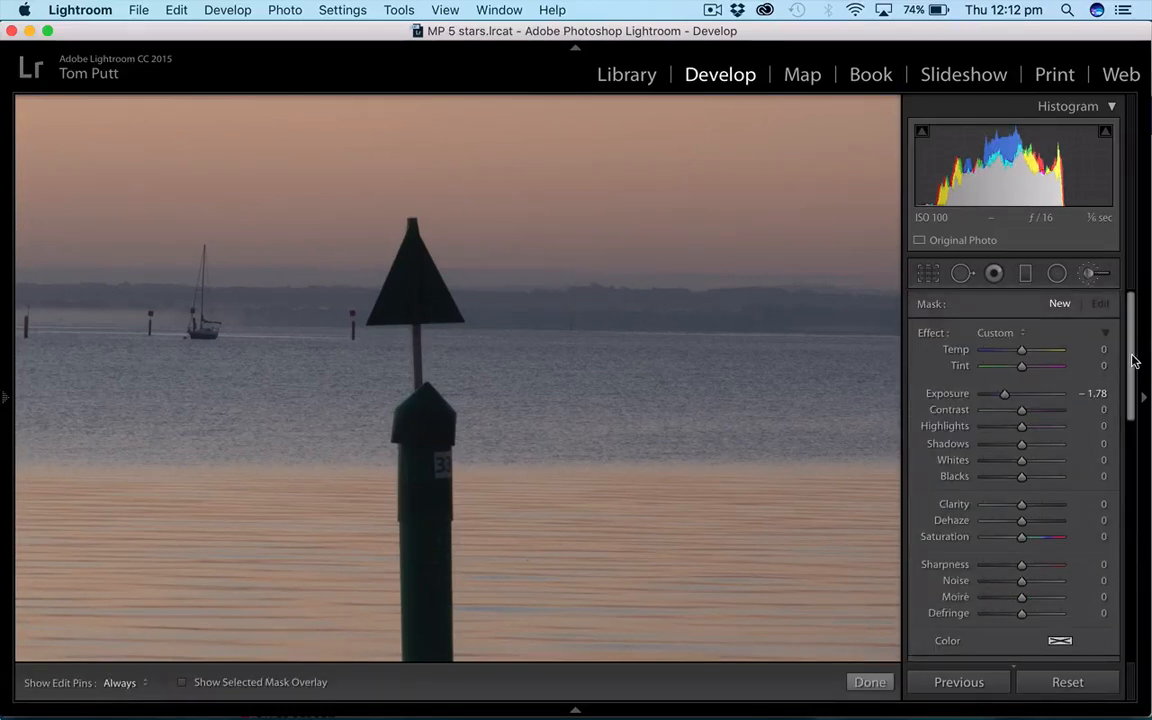
pyautogui.moveTo(1133, 360); pyautogui.dragTo(1133, 433)
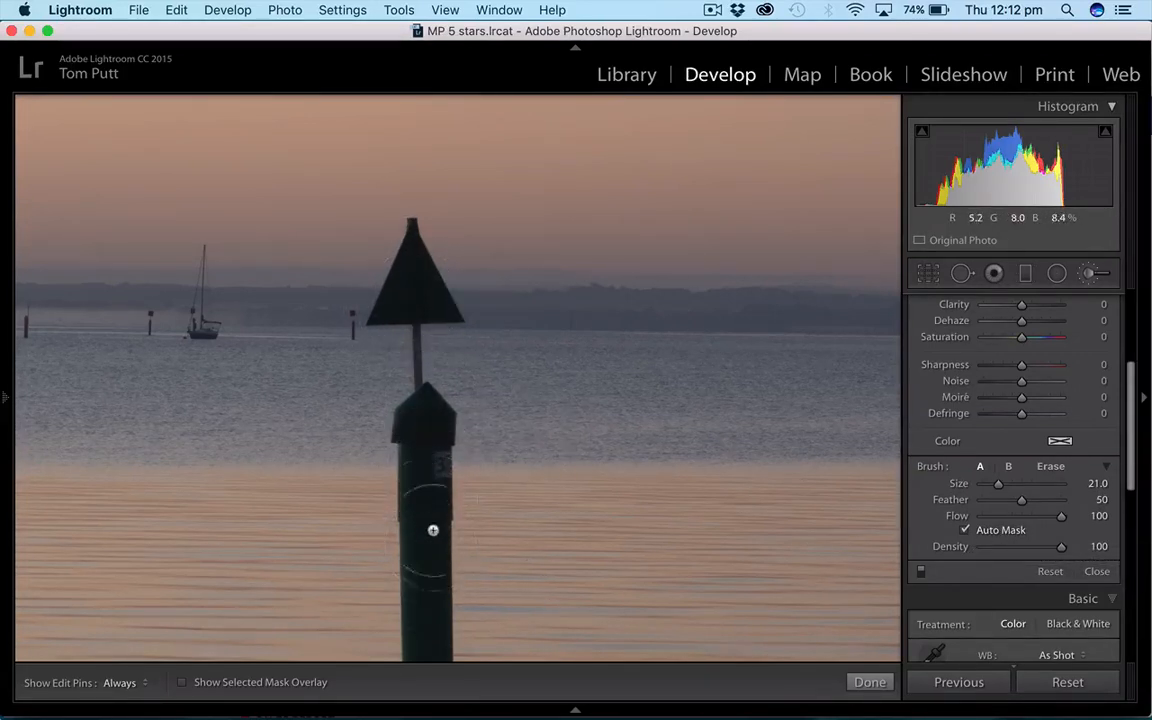
pyautogui.moveTo(1133, 395); pyautogui.dragTo(1131, 329)
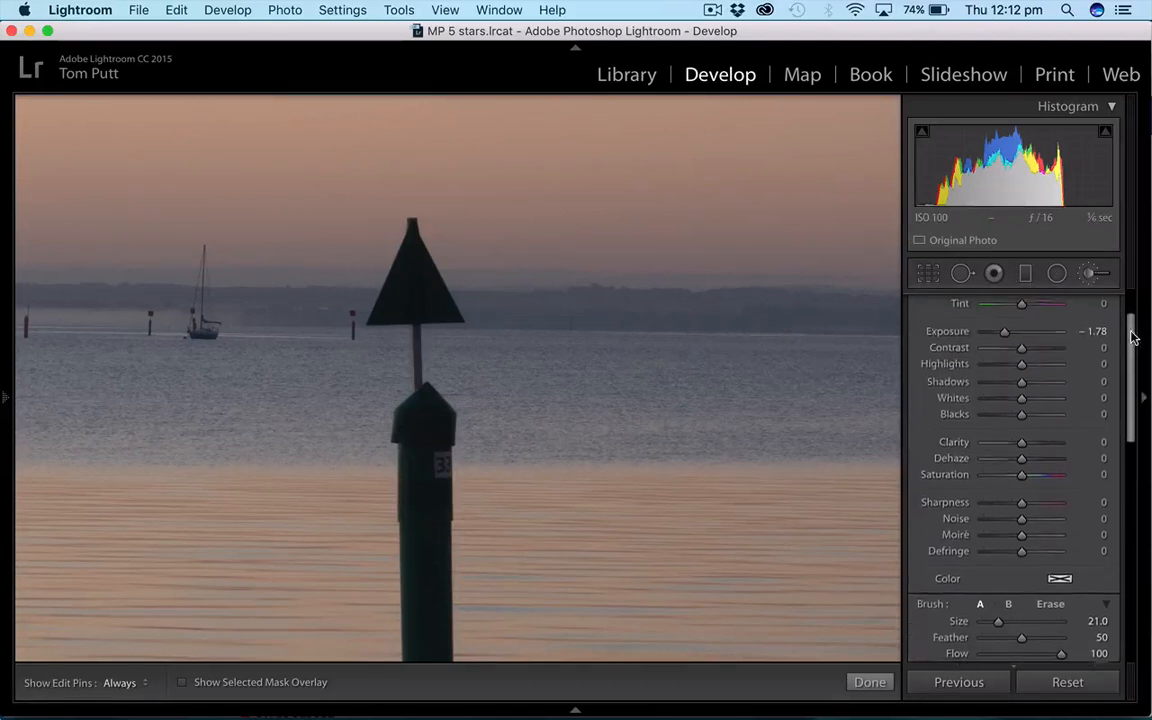
pyautogui.scroll(2, 1016, 398)
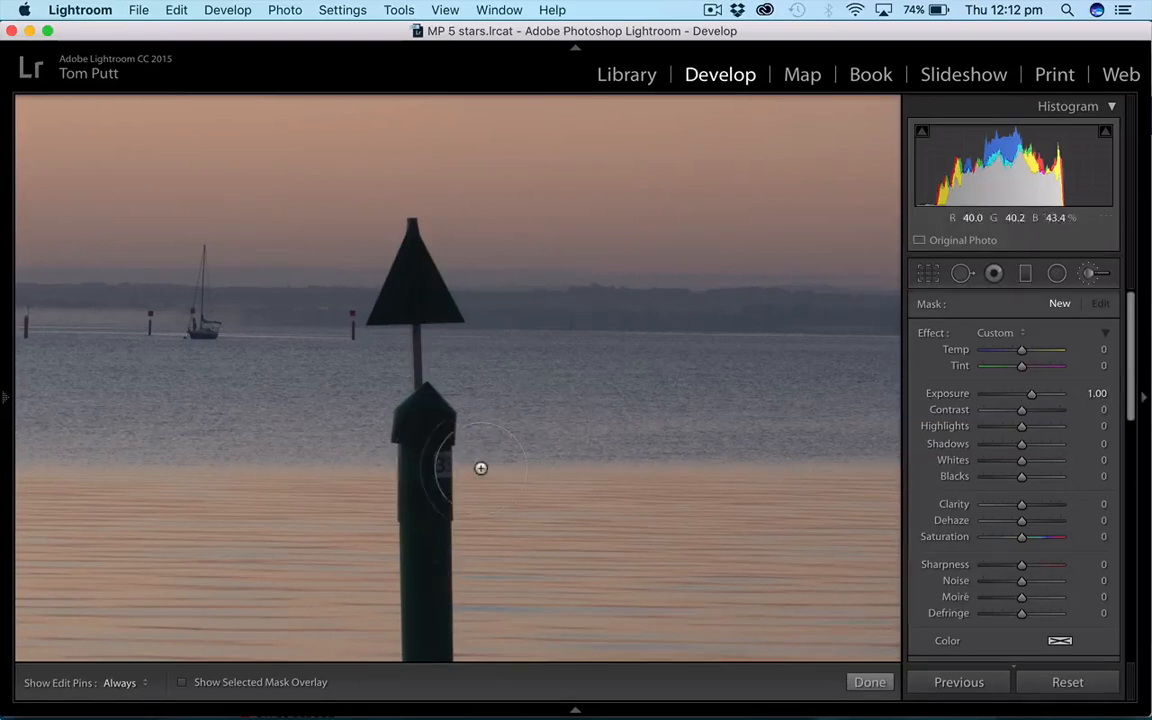
# Step: Try a soft brush stroke over the marker's upper post and undo it
pyautogui.moveTo(428, 505)
pyautogui.mouseDown()
pyautogui.moveTo(427, 565)
pyautogui.moveTo(431, 491)
pyautogui.moveTo(432, 550)
pyautogui.moveTo(386, 542)
pyautogui.moveTo(406, 547)
pyautogui.moveTo(388, 468)
pyautogui.moveTo(448, 504)
pyautogui.moveTo(480, 417)
pyautogui.moveTo(469, 463)
pyautogui.moveTo(450, 420)
pyautogui.mouseUp()
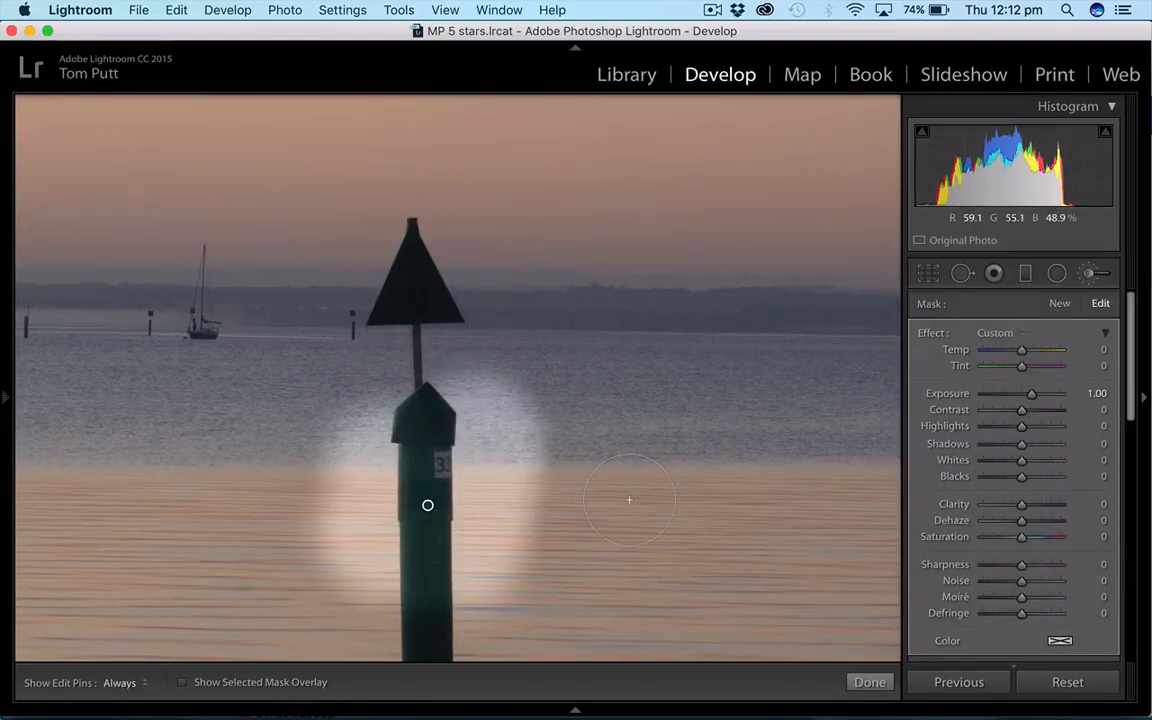
pyautogui.press('super+z')
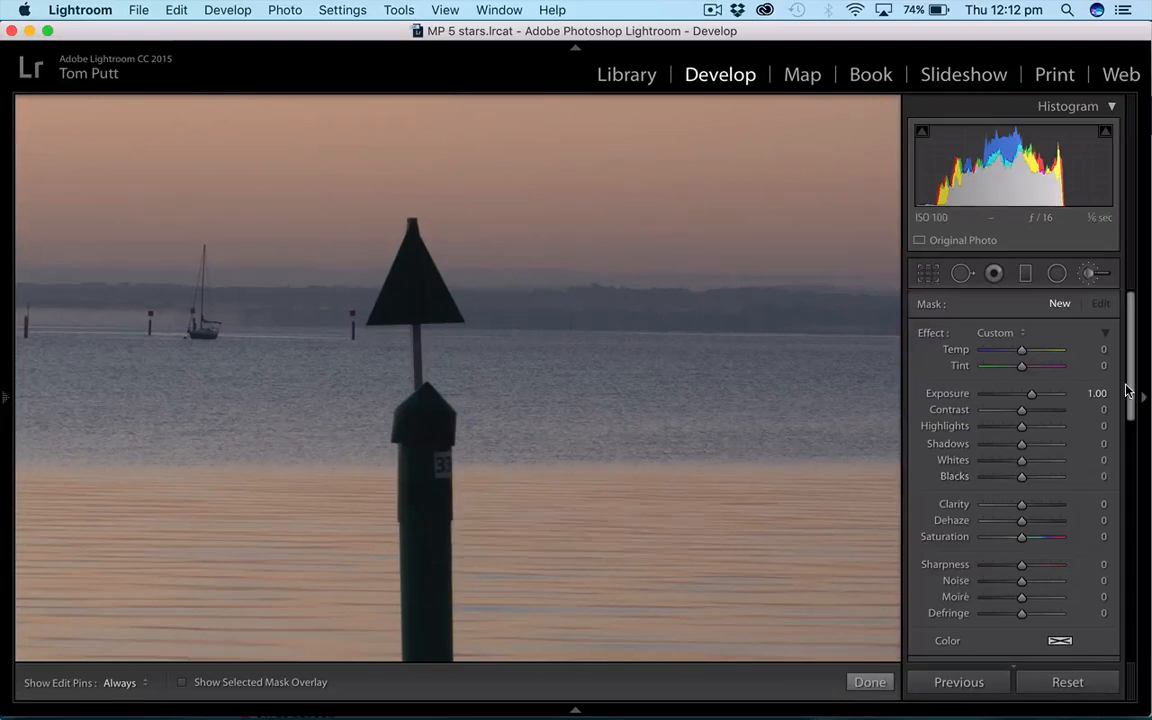
# Step: Set the brush feather to 0 and reduce its size to about 15, keeping Auto Mask on
pyautogui.moveTo(1134, 391); pyautogui.dragTo(1128, 486)
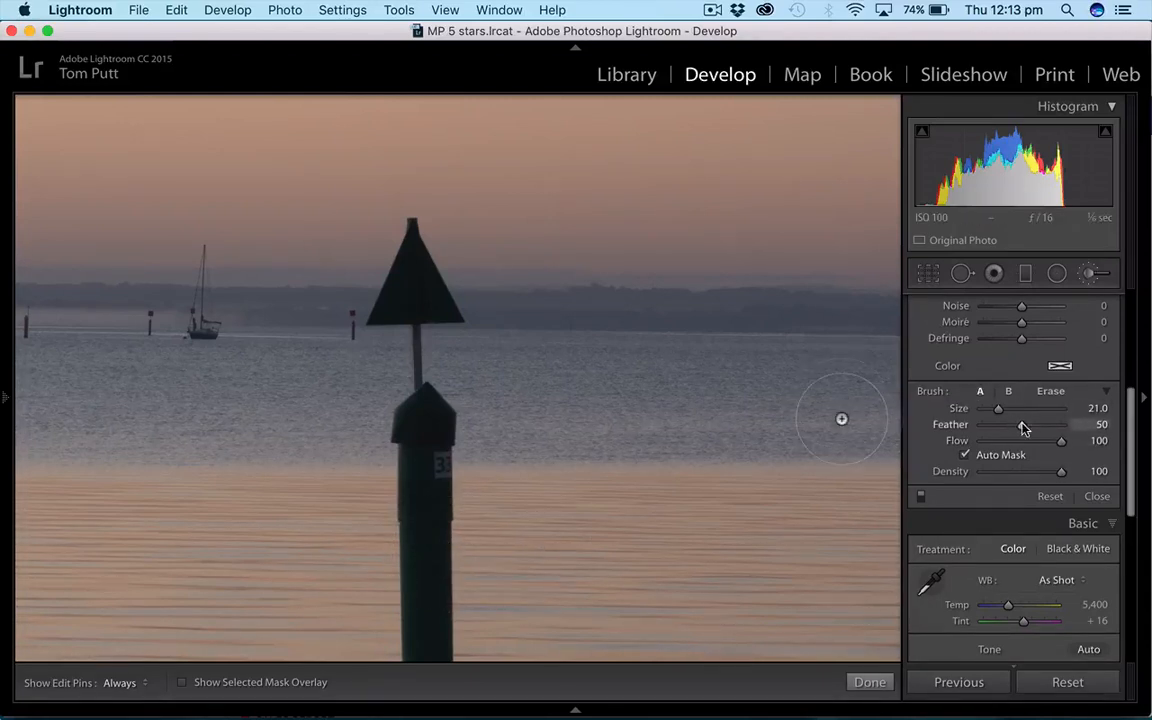
pyautogui.moveTo(972, 428); pyautogui.dragTo(962, 430)
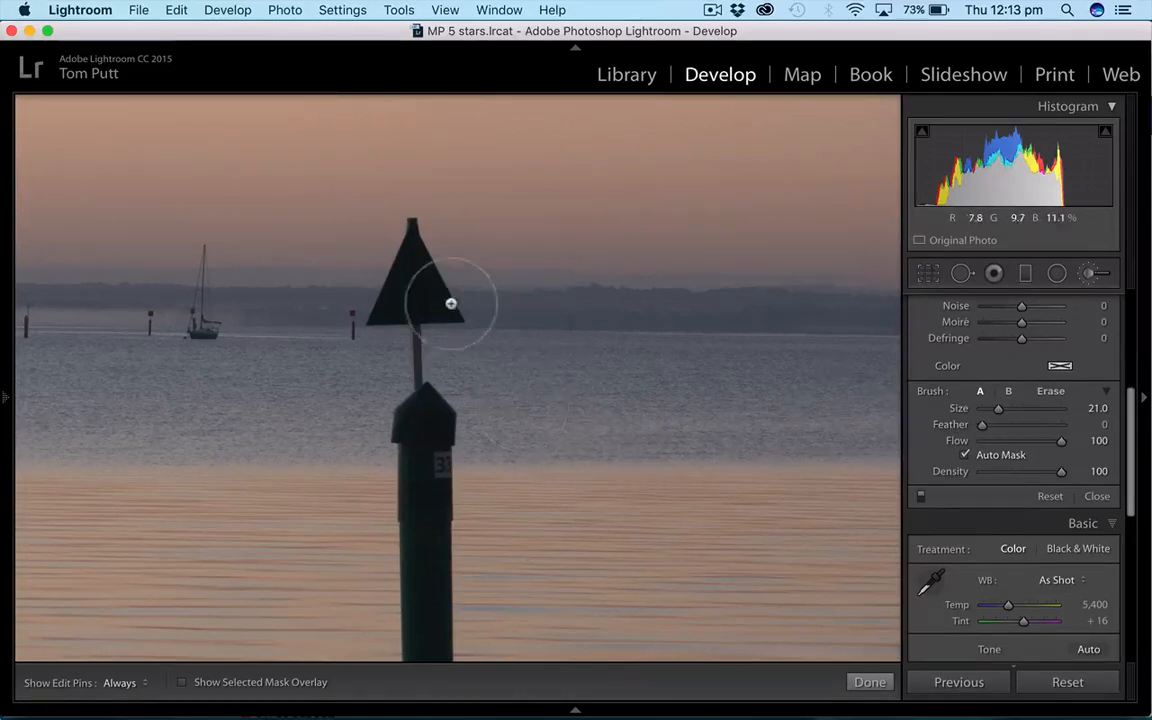
pyautogui.scroll(-10, 417, 294)
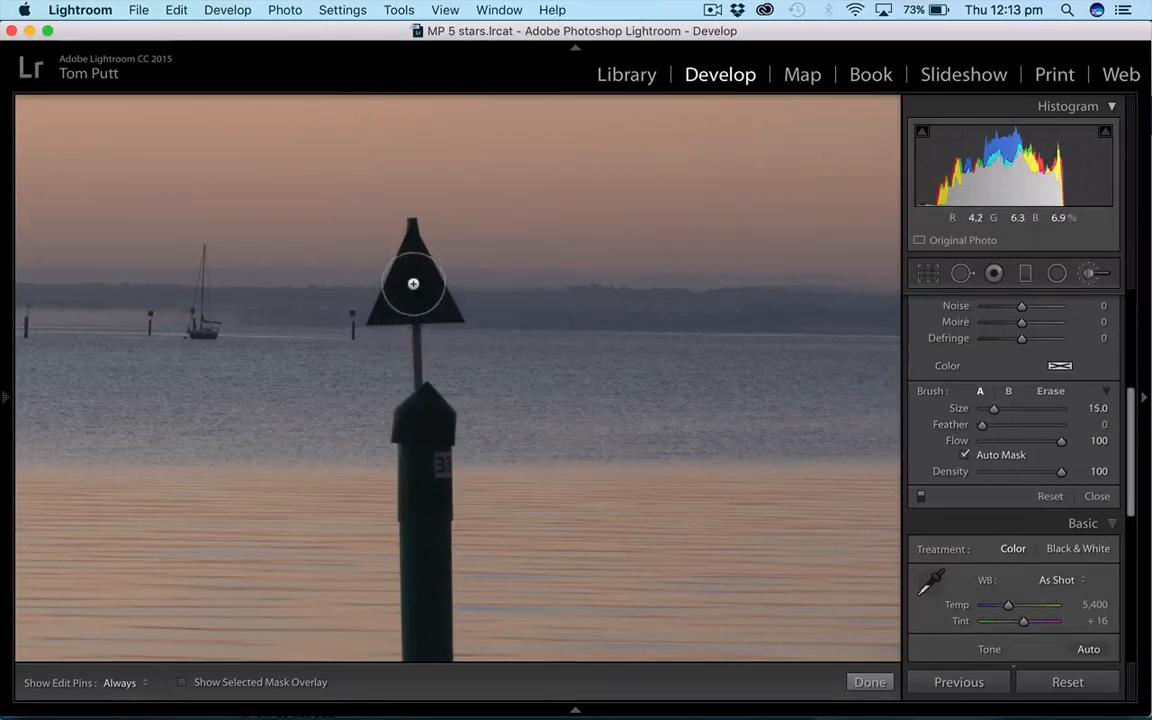
pyautogui.scroll(-1, 417, 284)
# Step: Brush the lightening over the marker's triangle, the post's cap and the green upper part of the post
pyautogui.moveTo(414, 283)
pyautogui.mouseDown()
pyautogui.moveTo(376, 316)
pyautogui.moveTo(460, 312)
pyautogui.moveTo(442, 314)
pyautogui.moveTo(433, 297)
pyautogui.moveTo(415, 220)
pyautogui.moveTo(387, 282)
pyautogui.moveTo(412, 271)
pyautogui.moveTo(415, 237)
pyautogui.moveTo(440, 298)
pyautogui.mouseUp()
pyautogui.moveTo(425, 404)
pyautogui.mouseDown()
pyautogui.moveTo(400, 428)
pyautogui.moveTo(426, 394)
pyautogui.moveTo(449, 431)
pyautogui.moveTo(447, 465)
pyautogui.moveTo(428, 471)
pyautogui.moveTo(416, 452)
pyautogui.moveTo(406, 465)
pyautogui.moveTo(418, 573)
pyautogui.moveTo(442, 541)
pyautogui.moveTo(443, 501)
pyautogui.mouseUp()
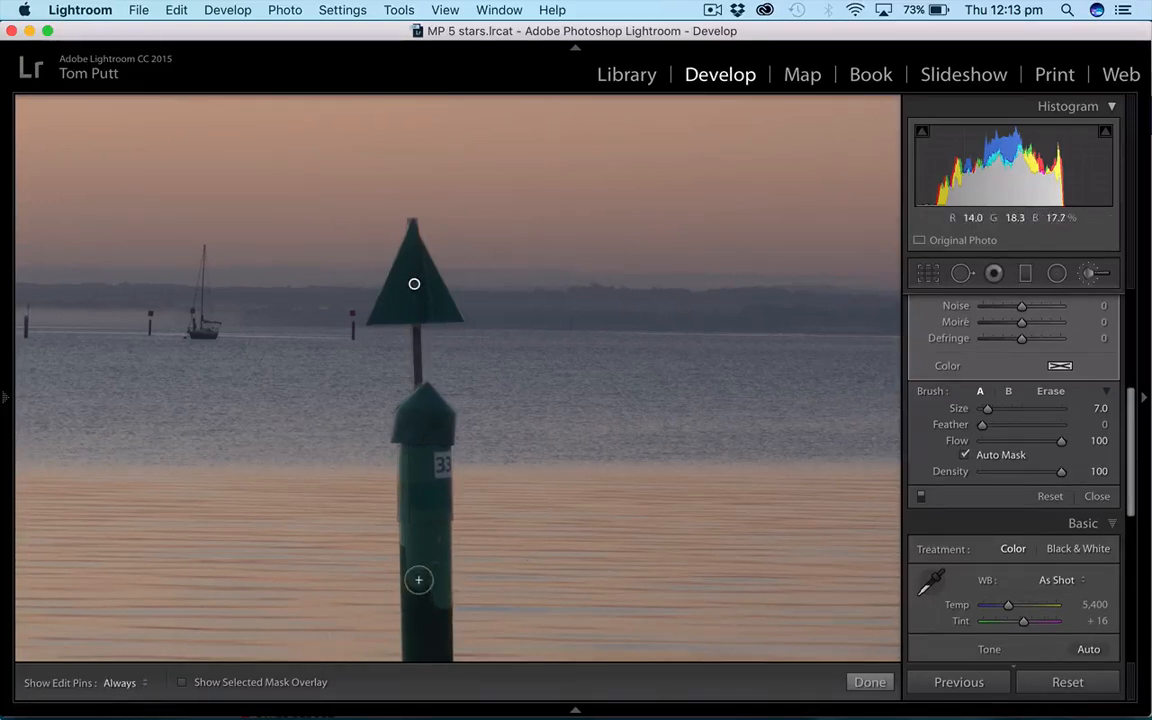
pyautogui.press('h')
pyautogui.moveTo(413, 614)
pyautogui.mouseDown()
pyautogui.moveTo(411, 562)
pyautogui.moveTo(411, 599)
pyautogui.moveTo(442, 623)
pyautogui.moveTo(401, 533)
pyautogui.mouseUp()
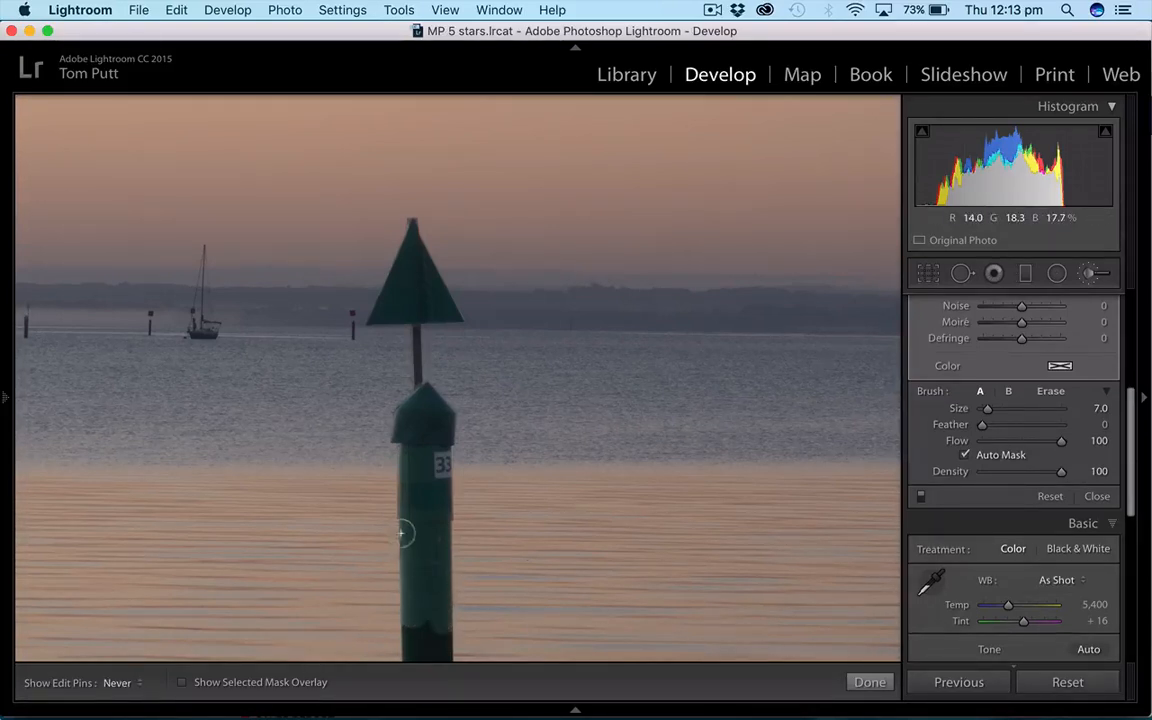
# Step: Display the edit pins and mask overlay to check the painted coverage on the marker, and hide the overlay again
pyautogui.press('h')
pyautogui.click(181, 682)
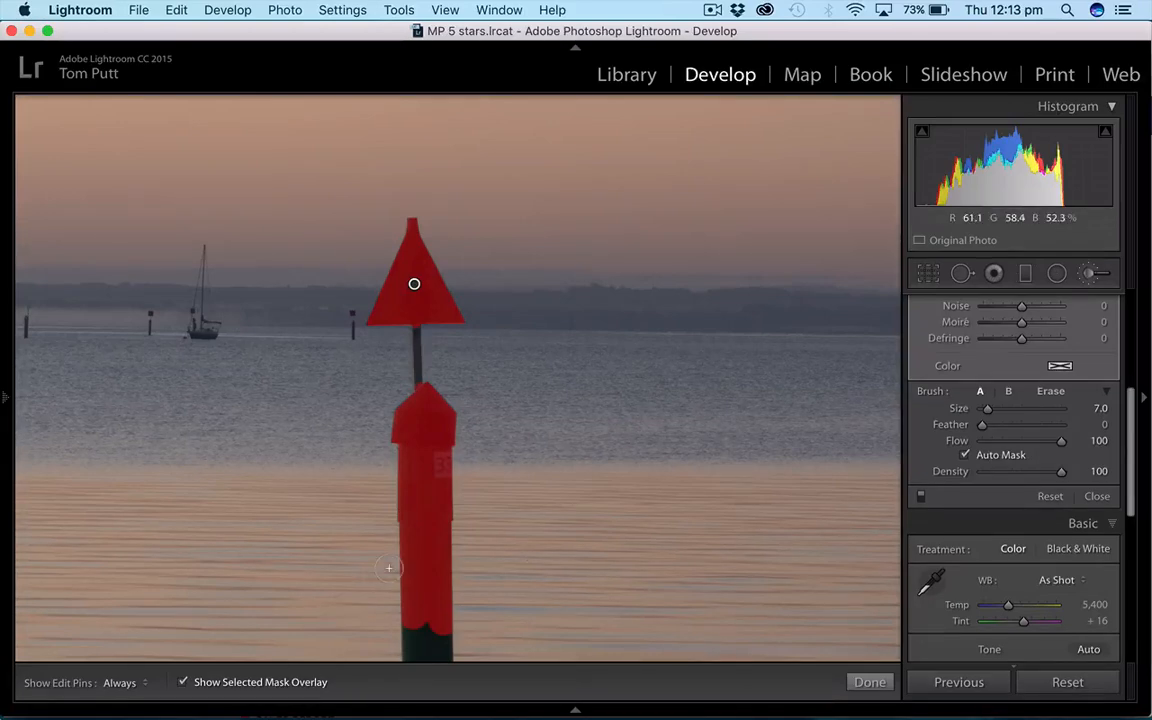
pyautogui.moveTo(397, 548); pyautogui.dragTo(394, 316)
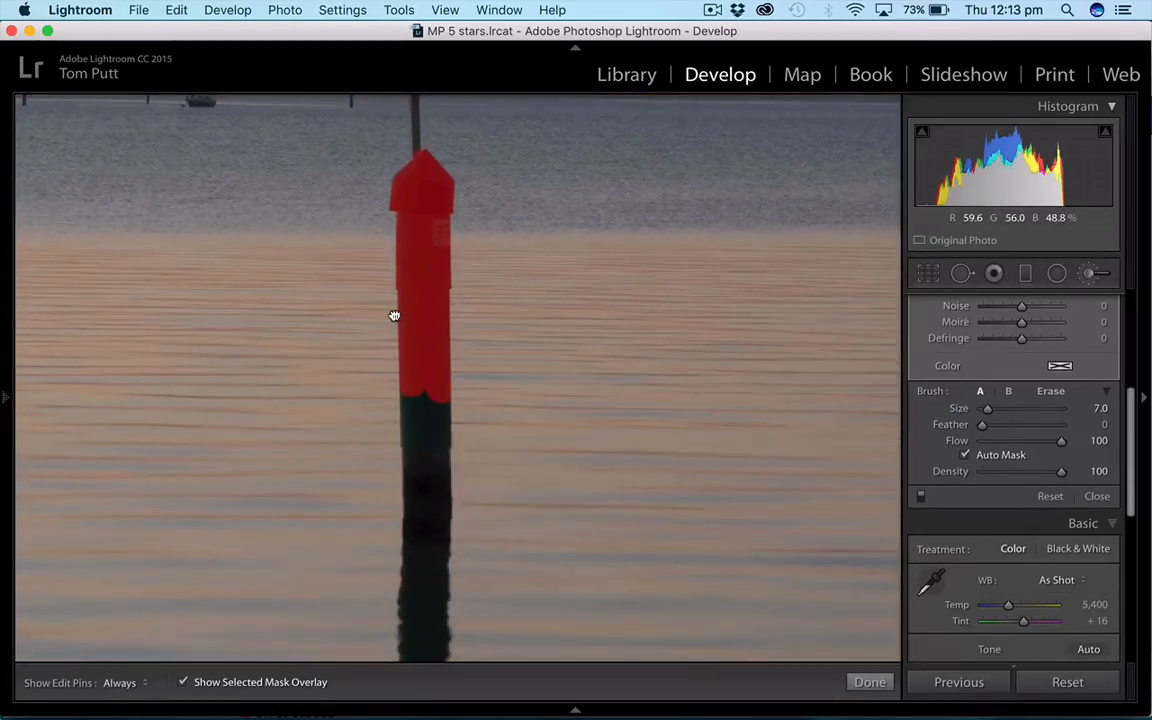
pyautogui.click(394, 316)
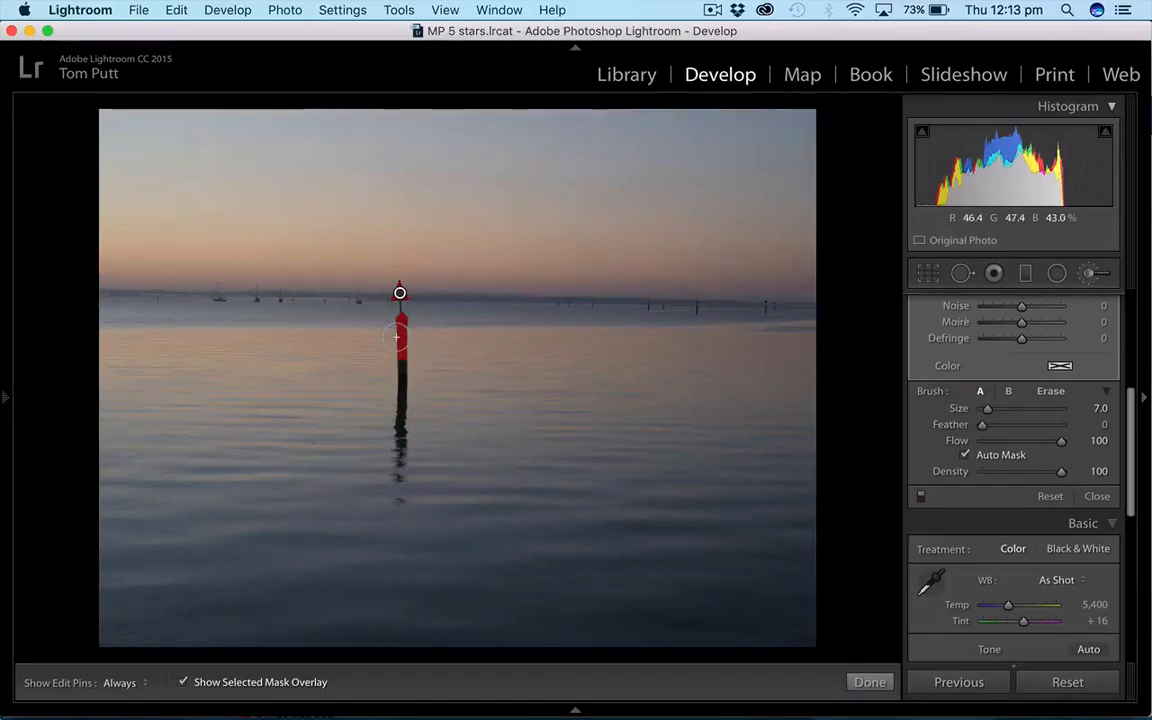
pyautogui.click(398, 291)
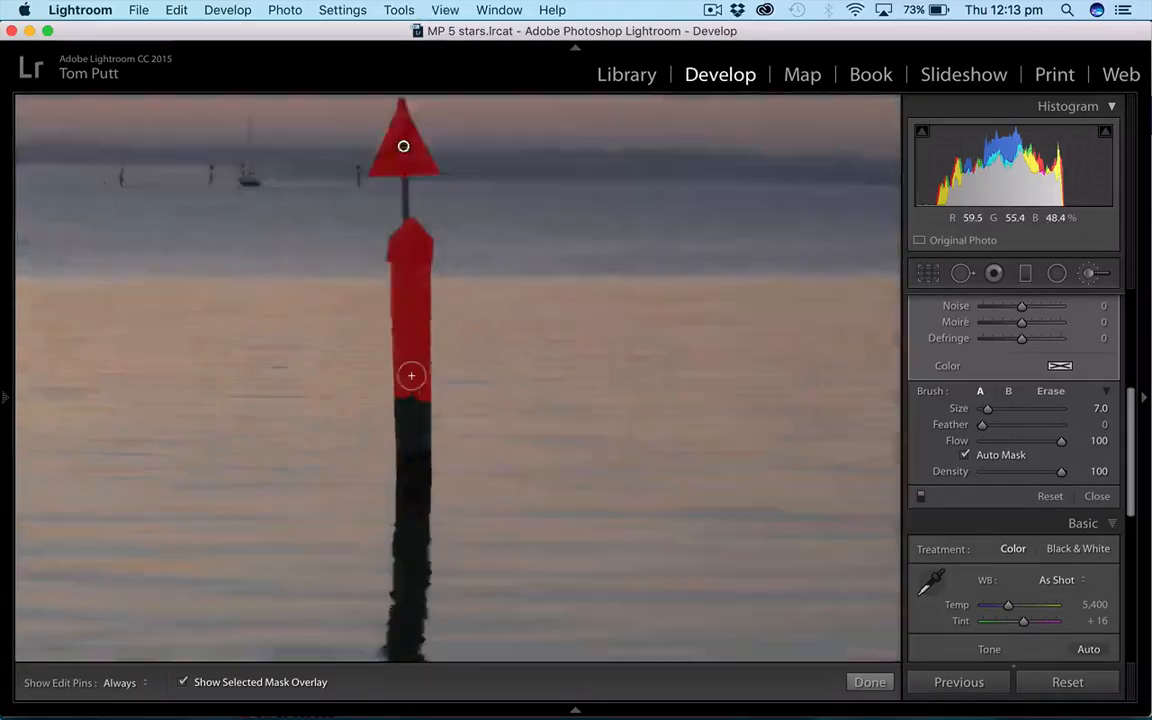
pyautogui.click(182, 682)
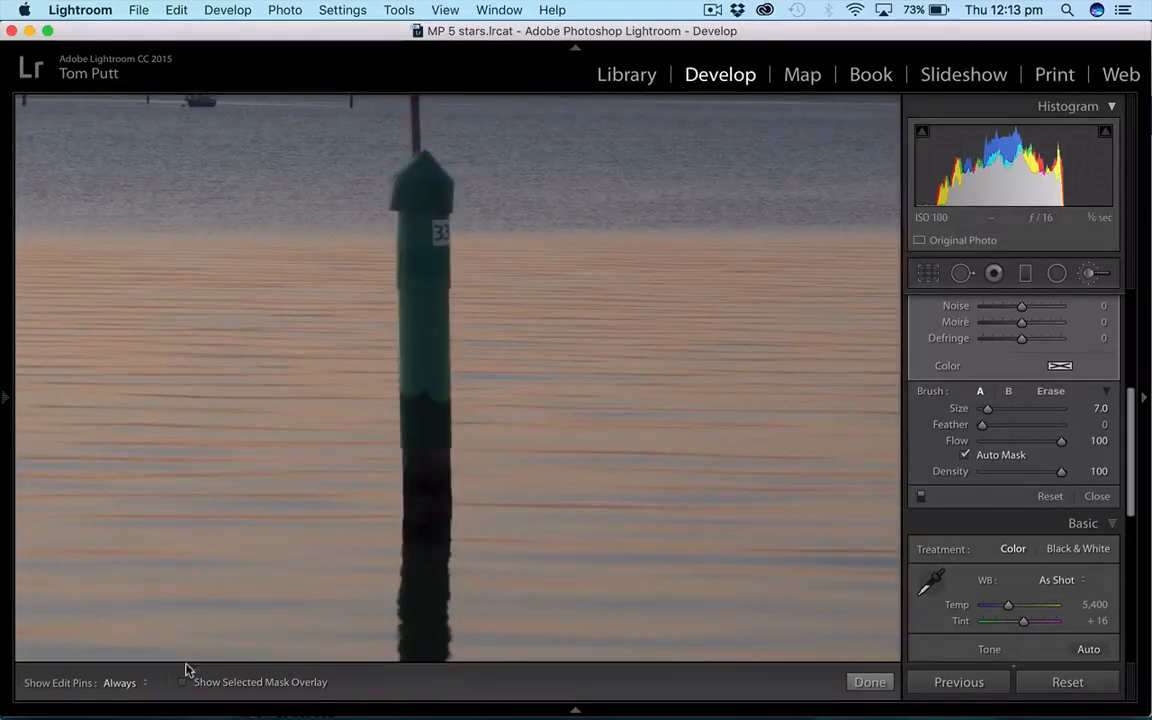
# Step: Extend the brushed lightening down the rest of the post to its dark base and the start of the reflection
pyautogui.moveTo(430, 400)
pyautogui.mouseDown()
pyautogui.moveTo(420, 459)
pyautogui.moveTo(415, 381)
pyautogui.moveTo(413, 426)
pyautogui.moveTo(442, 429)
pyautogui.moveTo(441, 489)
pyautogui.moveTo(410, 428)
pyautogui.moveTo(408, 460)
pyautogui.mouseUp()
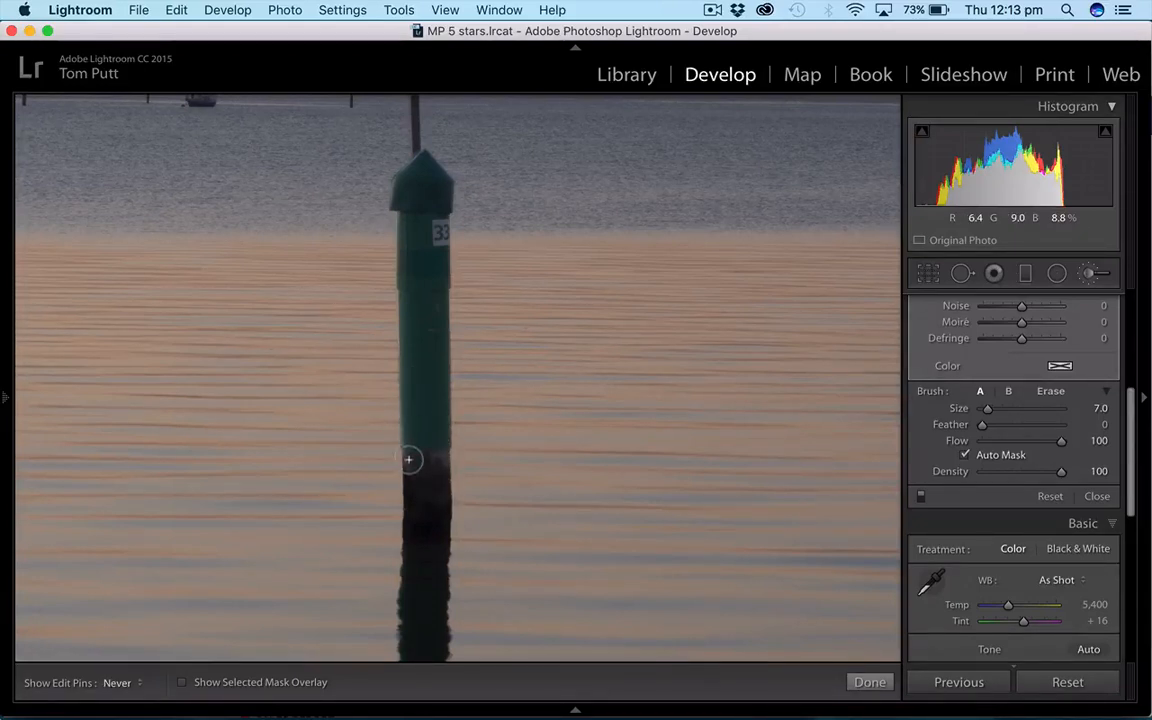
pyautogui.moveTo(413, 519); pyautogui.dragTo(436, 499)
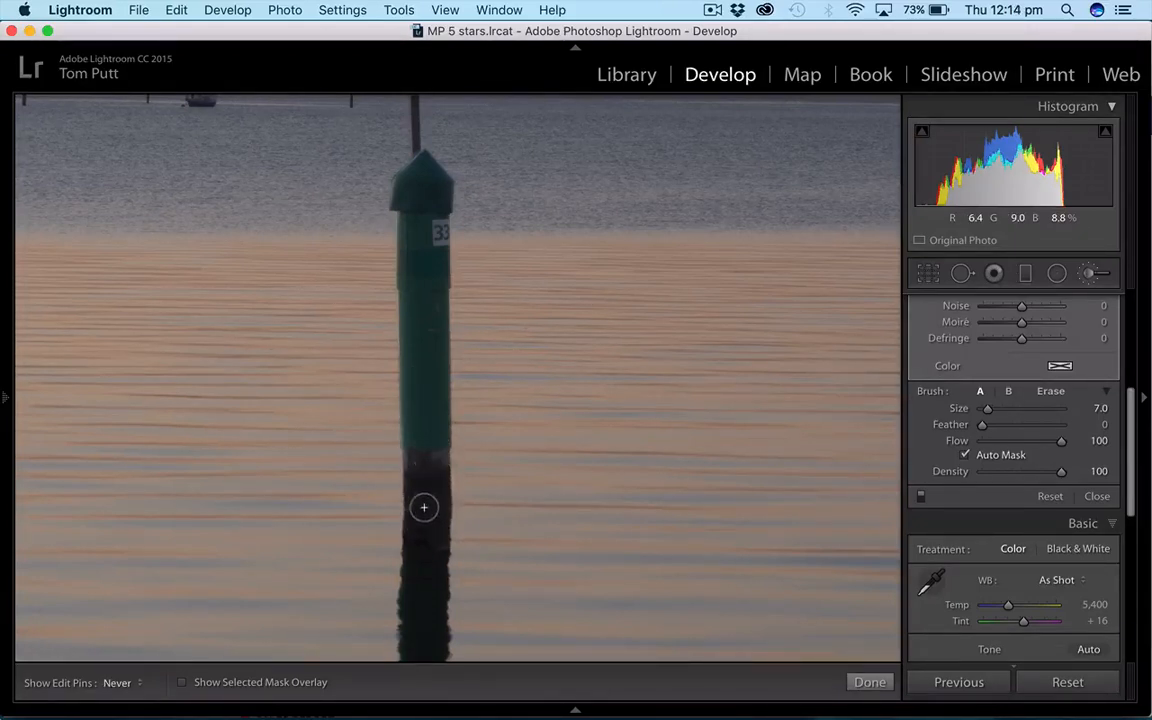
pyautogui.press('h')
pyautogui.moveTo(432, 547); pyautogui.dragTo(432, 285)
pyautogui.press('h')
pyautogui.moveTo(421, 369); pyautogui.dragTo(444, 340)
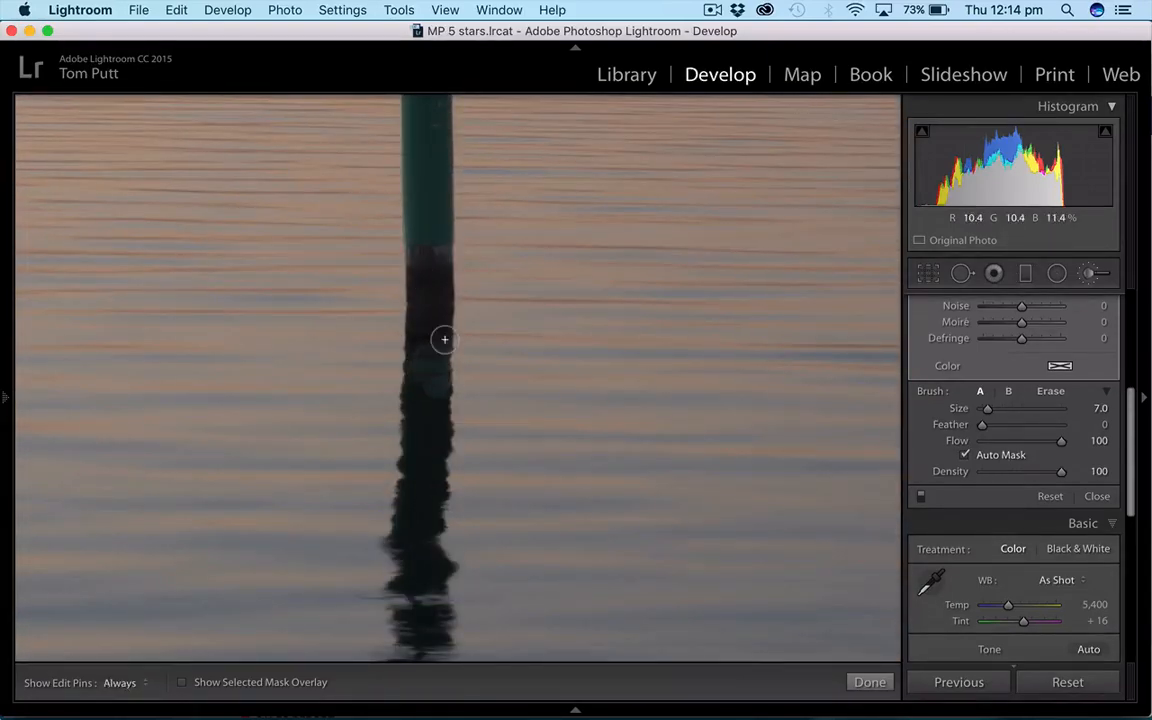
# Step: Erase the mask from the post's dark base and the top of its reflection with a size 14 brush, checking against the mask overlay
pyautogui.click(182, 682)
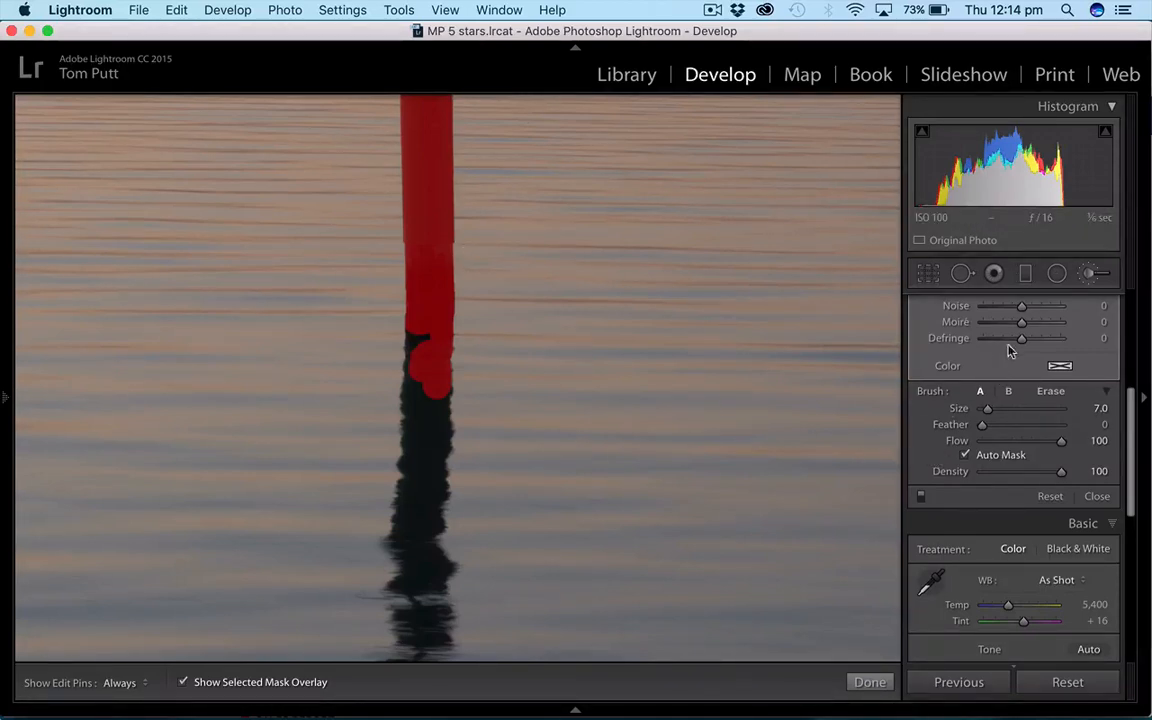
pyautogui.click(1057, 396)
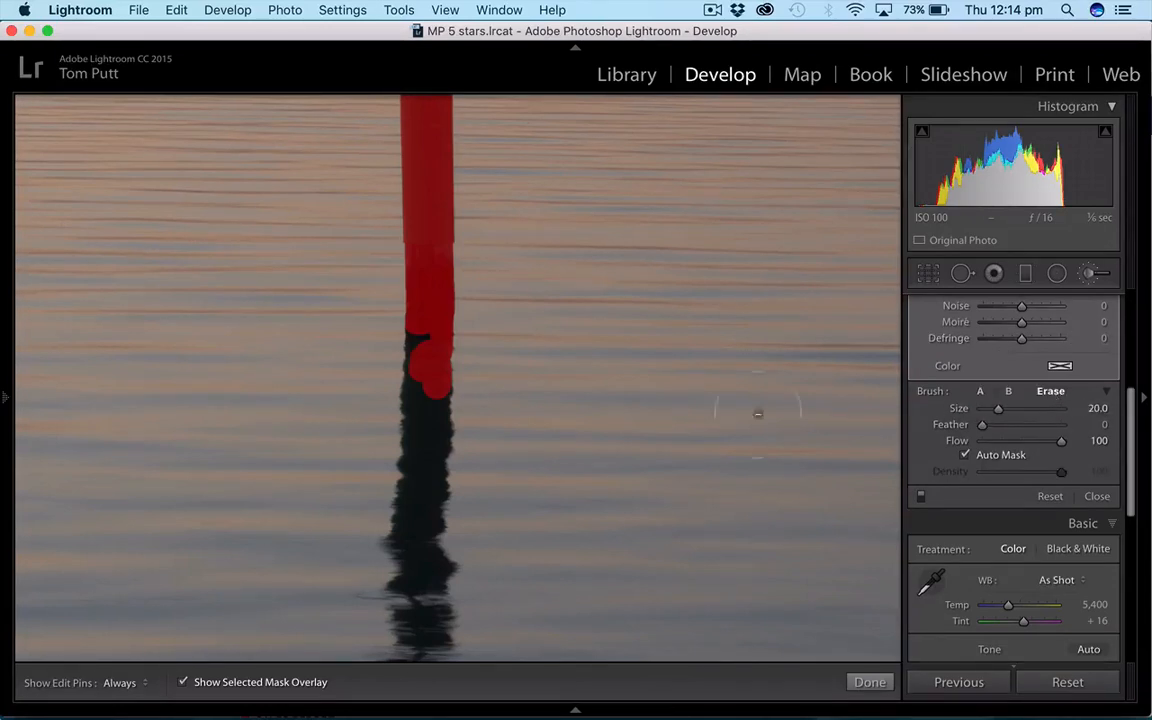
pyautogui.scroll(-3, 436, 383)
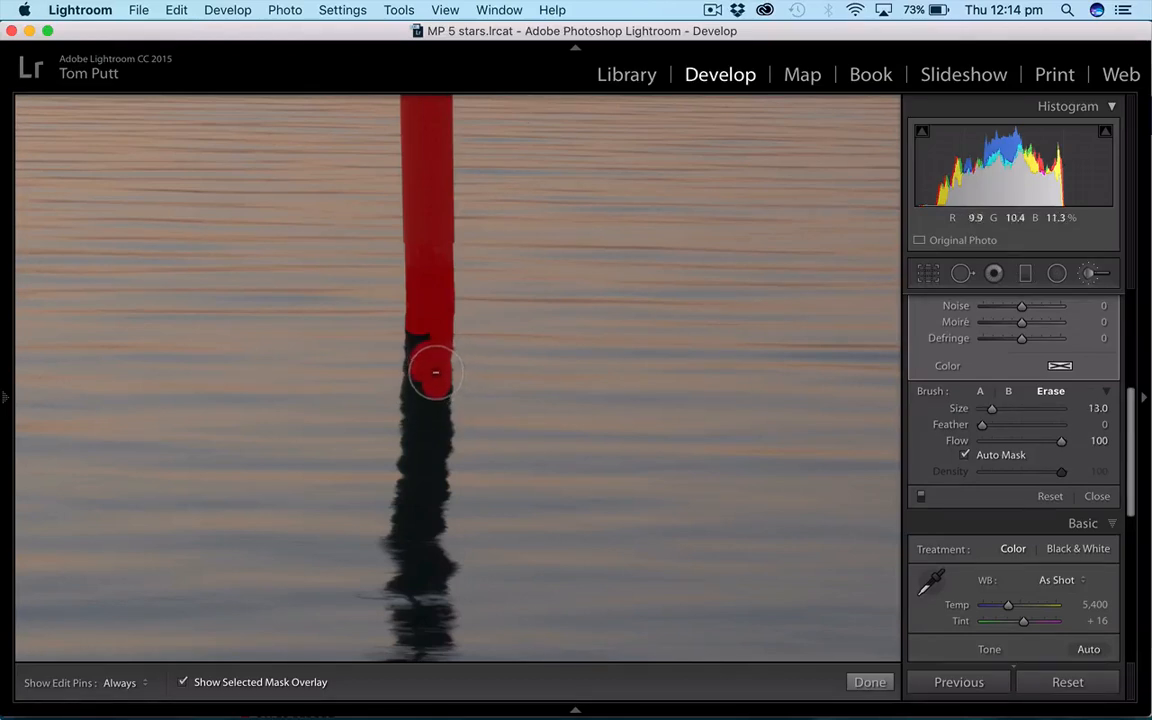
pyautogui.scroll(2, 435, 370)
pyautogui.scroll(-3, 434, 368)
pyautogui.scroll(-1, 432, 368)
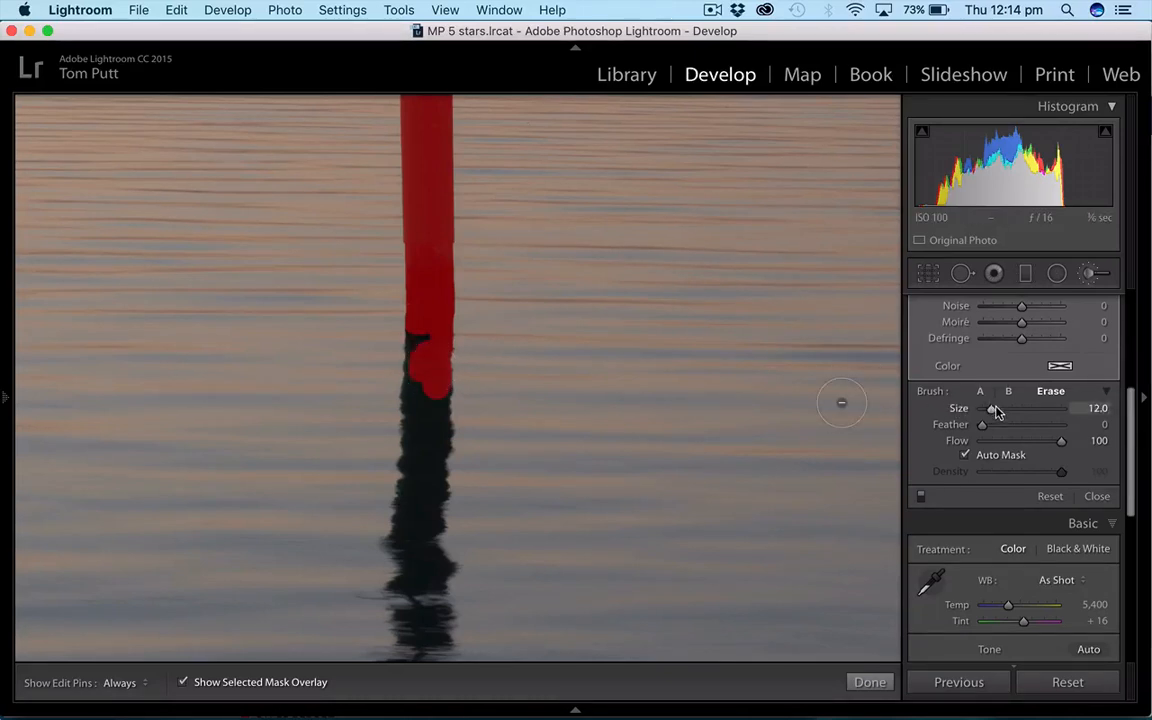
pyautogui.moveTo(993, 413)
pyautogui.mouseDown()
pyautogui.moveTo(1018, 407)
pyautogui.moveTo(996, 411)
pyautogui.mouseUp()
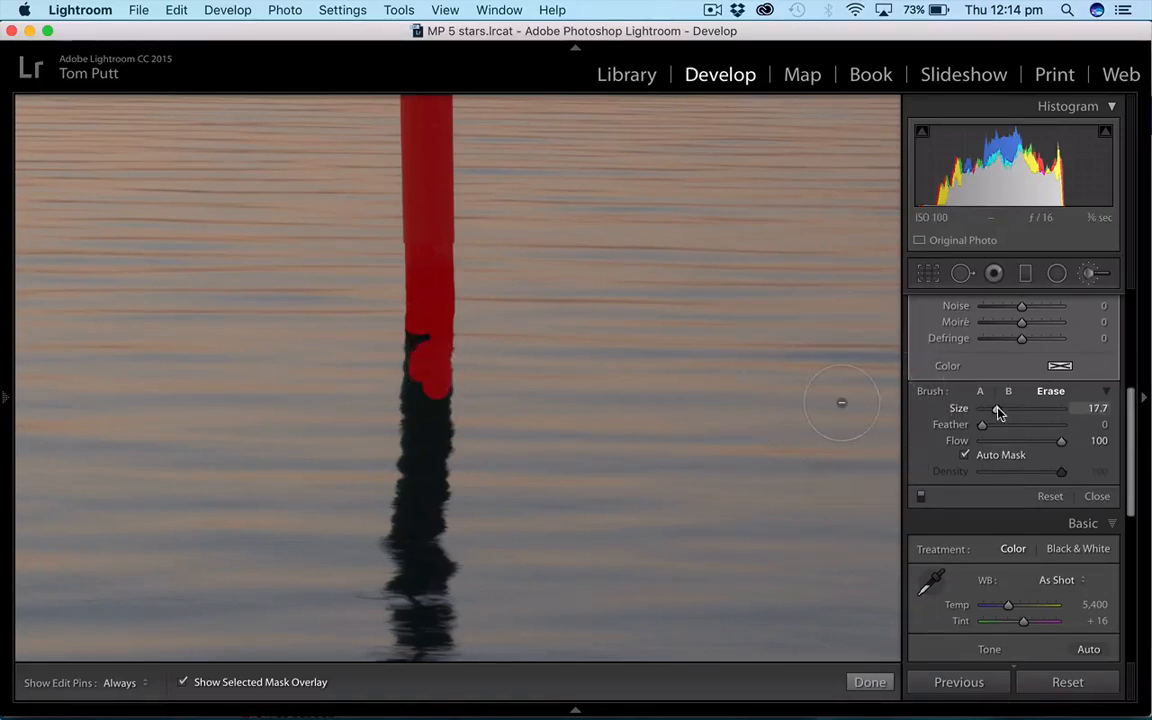
pyautogui.press('h')
pyautogui.moveTo(440, 366)
pyautogui.mouseDown()
pyautogui.moveTo(427, 357)
pyautogui.moveTo(424, 375)
pyautogui.moveTo(424, 329)
pyautogui.moveTo(442, 298)
pyautogui.moveTo(427, 306)
pyautogui.mouseUp()
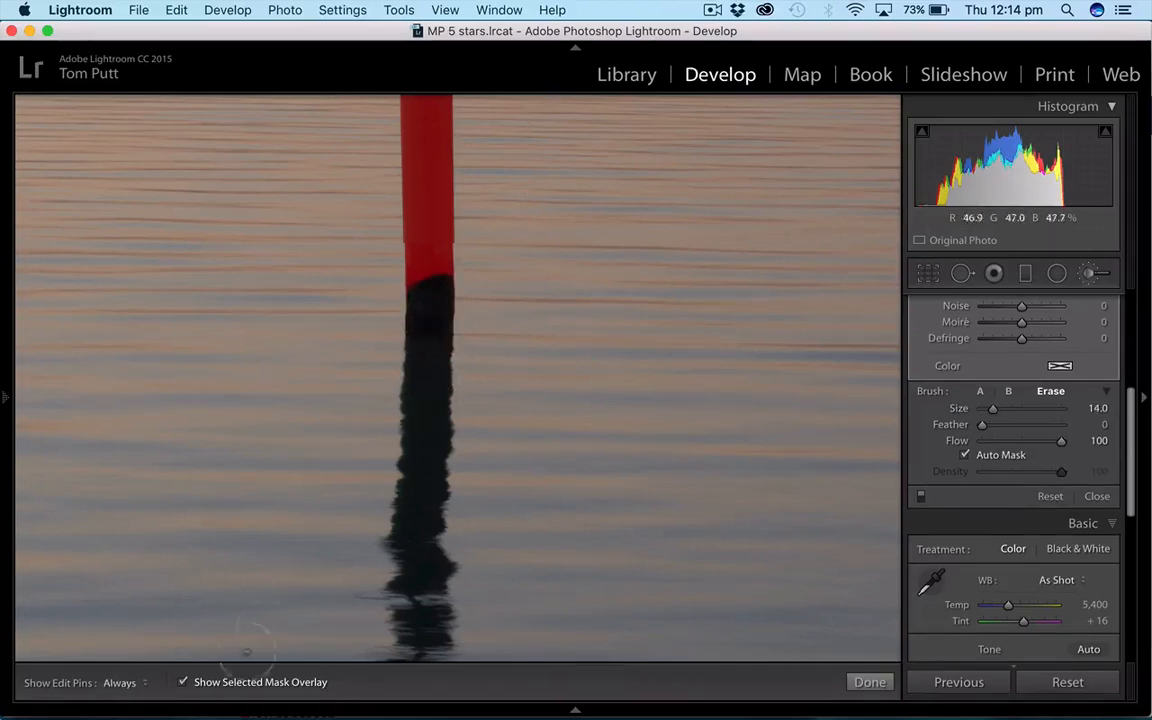
pyautogui.click(182, 683)
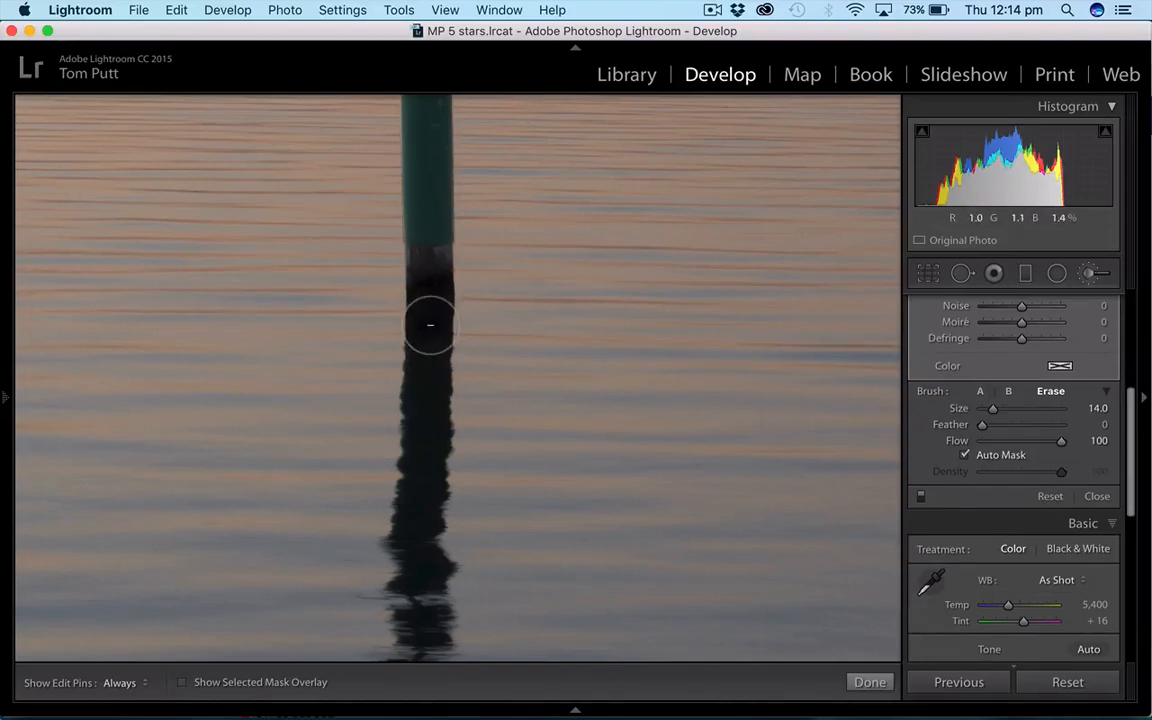
pyautogui.click(185, 681)
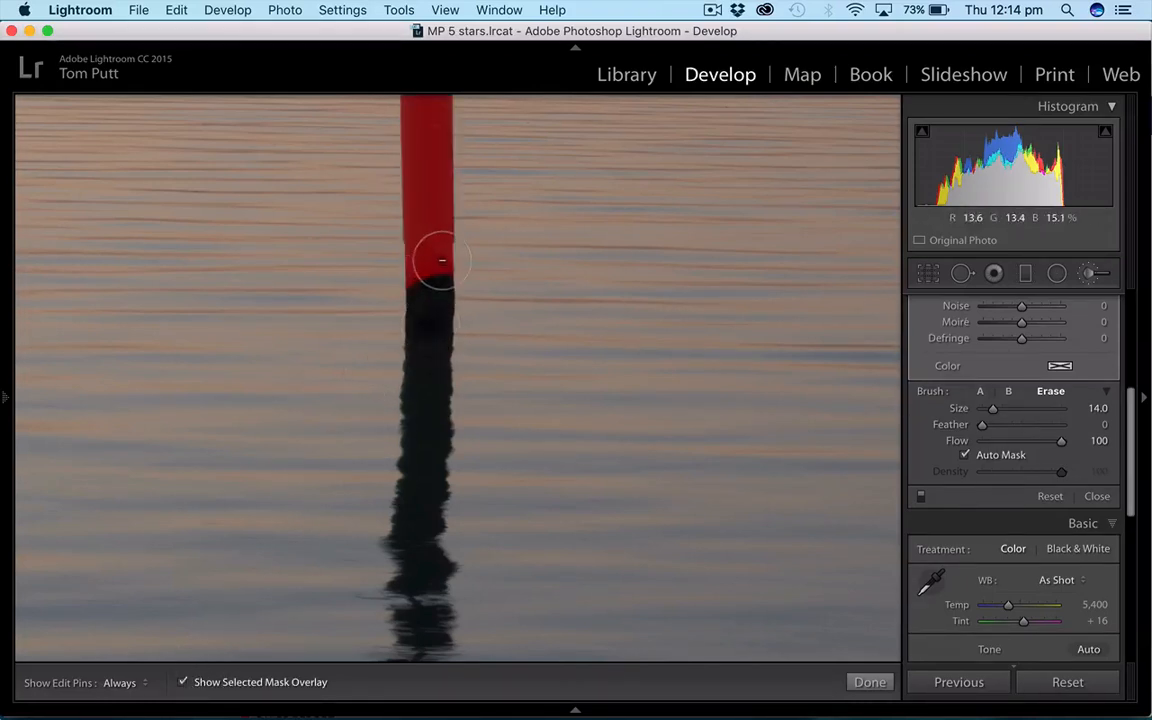
# Step: Restore the mask with brush A where its lower edge on the post is slanted, making that edge straight, and hide the mask overlay
pyautogui.click(981, 391)
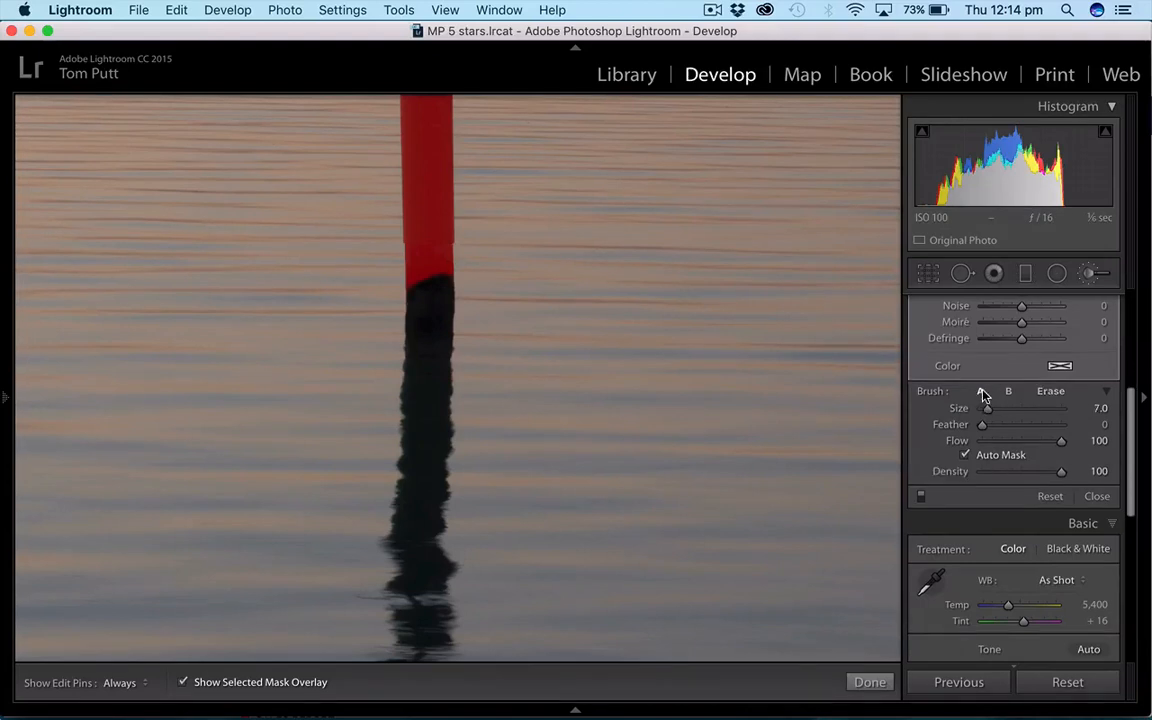
pyautogui.press('h')
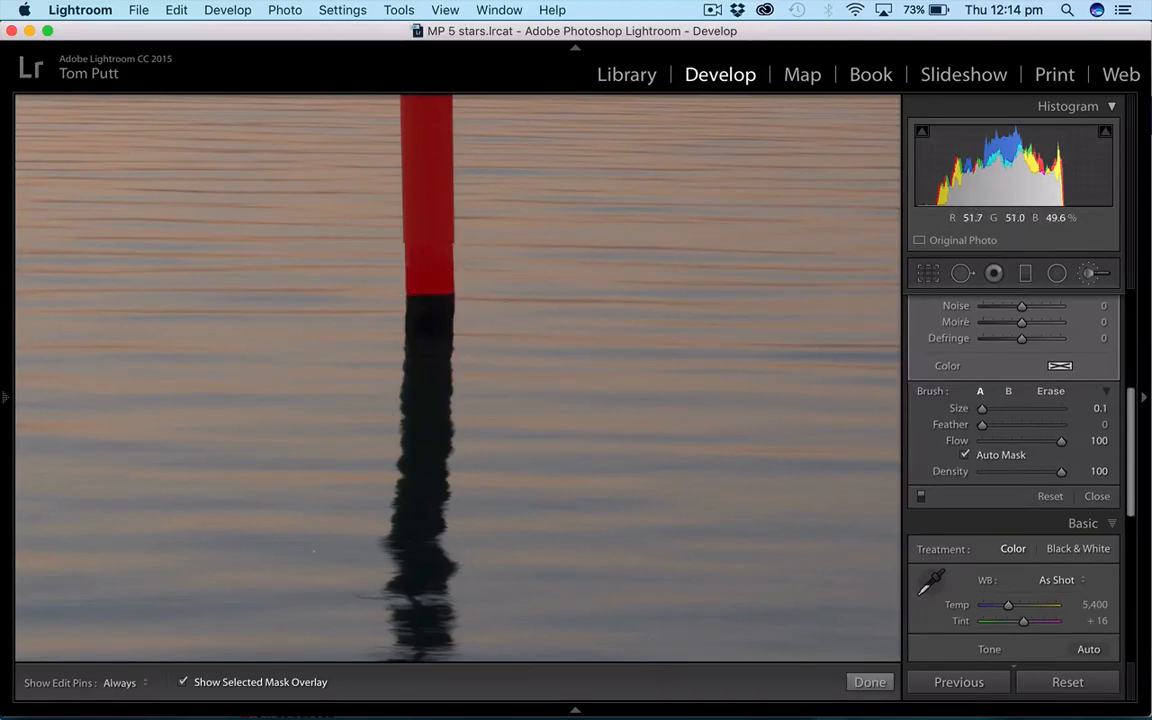
pyautogui.click(183, 682)
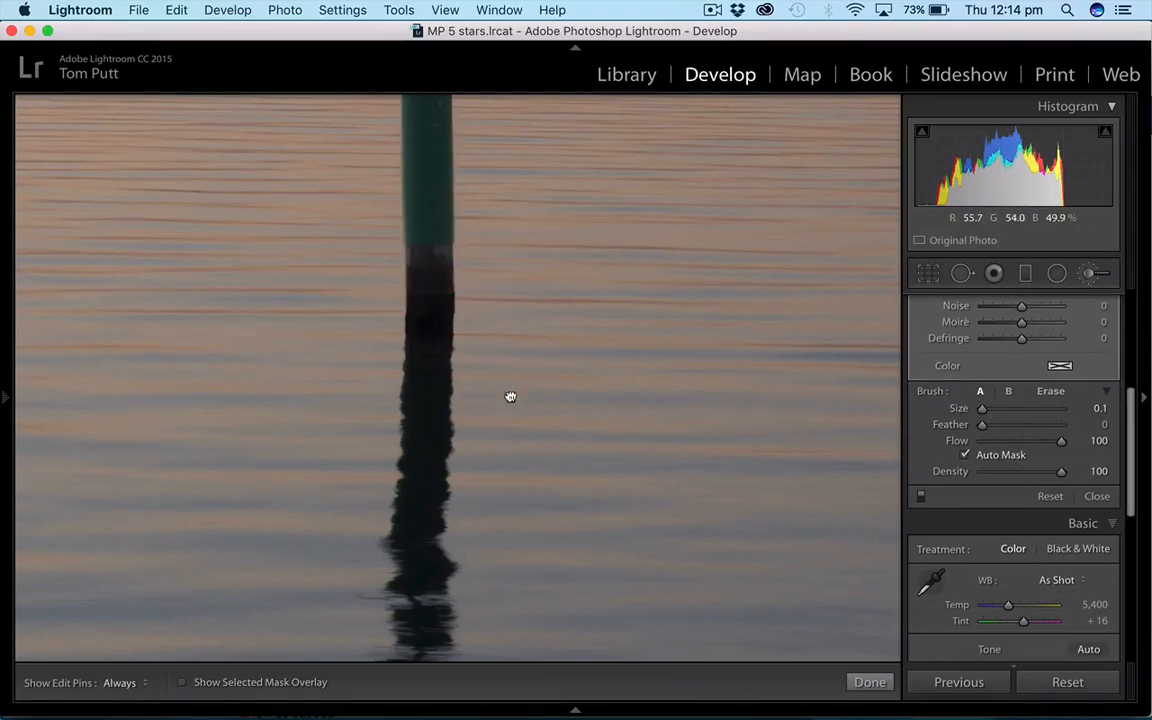
# Step: Set the marker mask's Temp to 9, Tint to 48, Exposure to 0.84, Contrast to 41 and Clarity to 48
pyautogui.moveTo(509, 393); pyautogui.dragTo(510, 544)
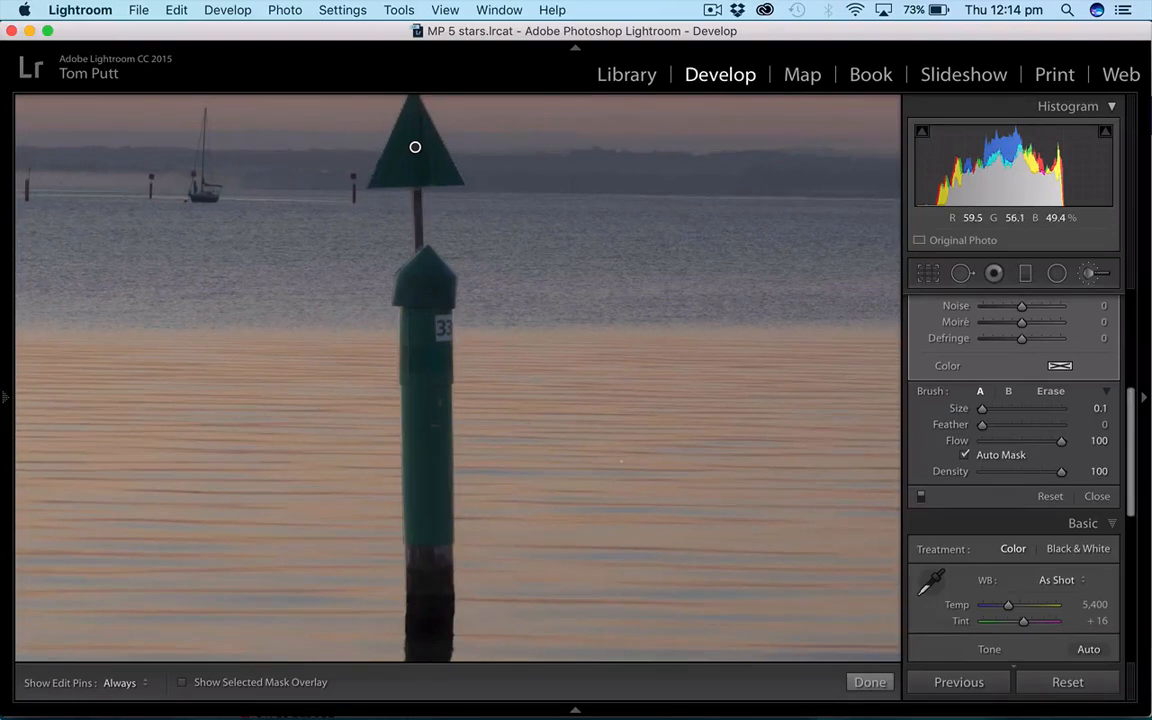
pyautogui.moveTo(607, 440); pyautogui.dragTo(606, 456)
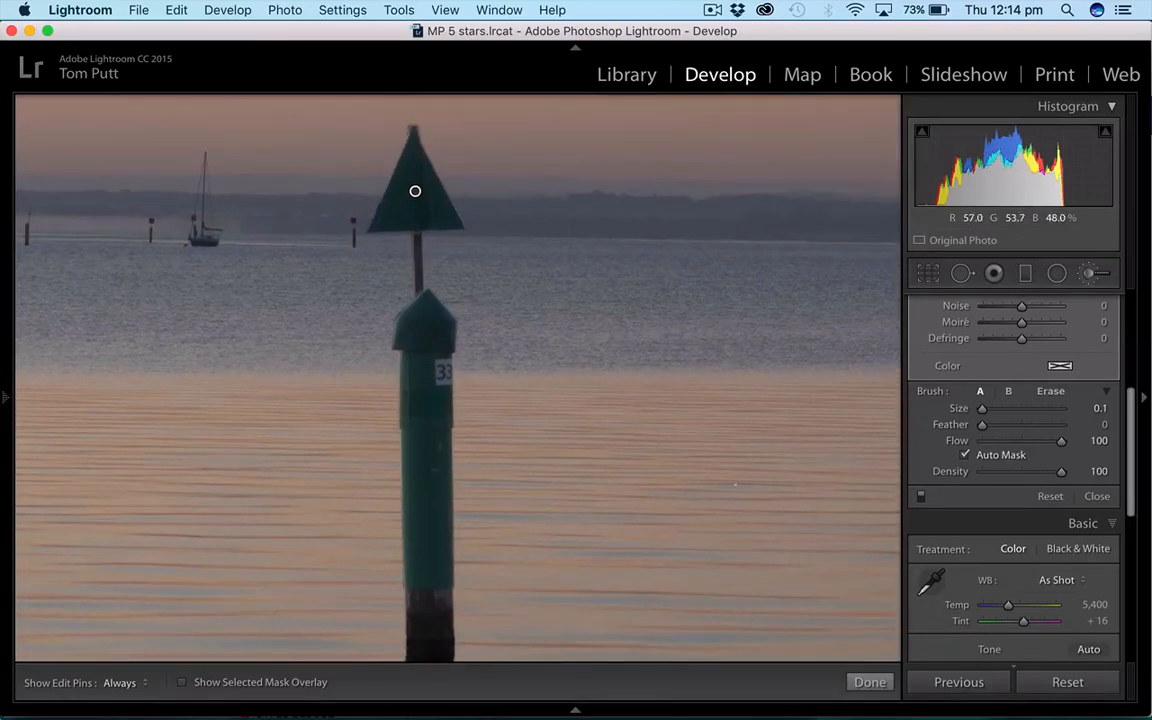
pyautogui.scroll(5, 1131, 329)
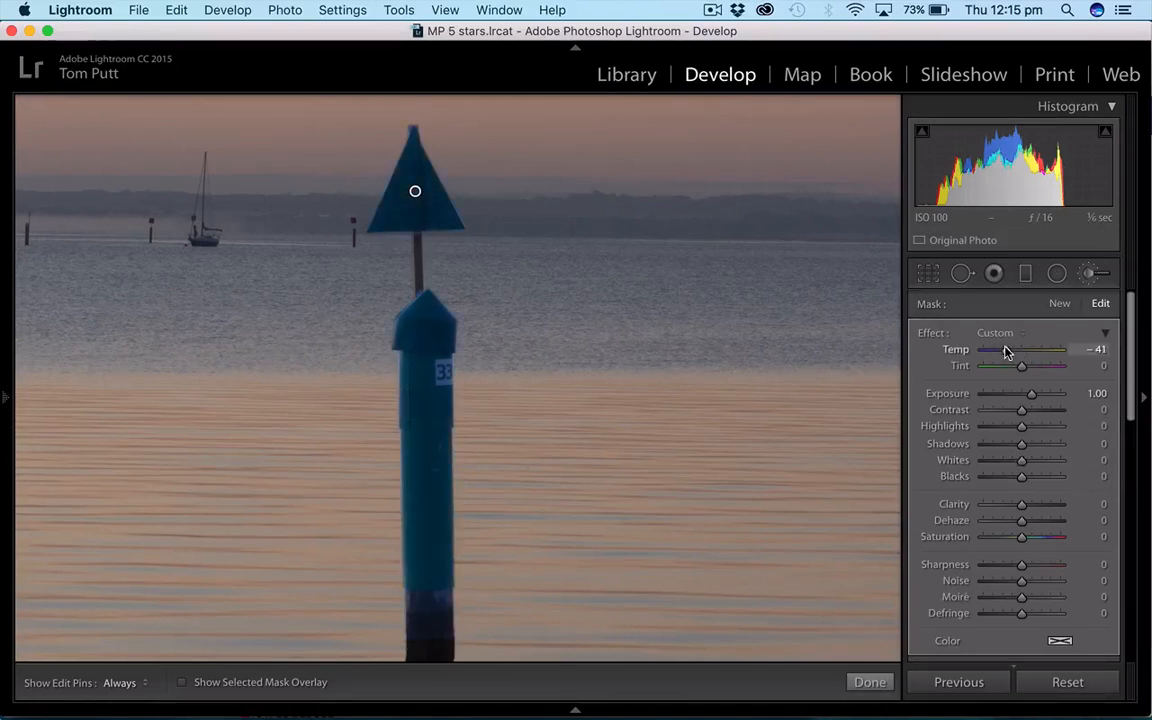
pyautogui.moveTo(1005, 352); pyautogui.dragTo(1030, 398)
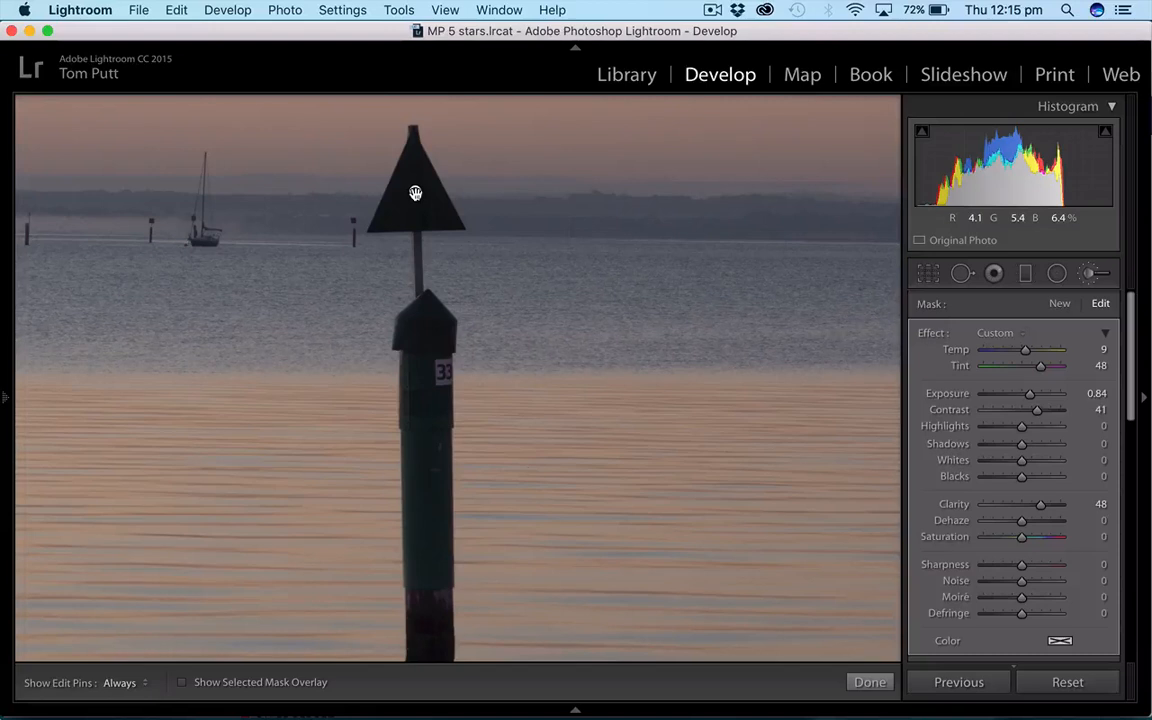
pyautogui.moveTo(415, 193)
pyautogui.scroll(-5, 1133, 481)
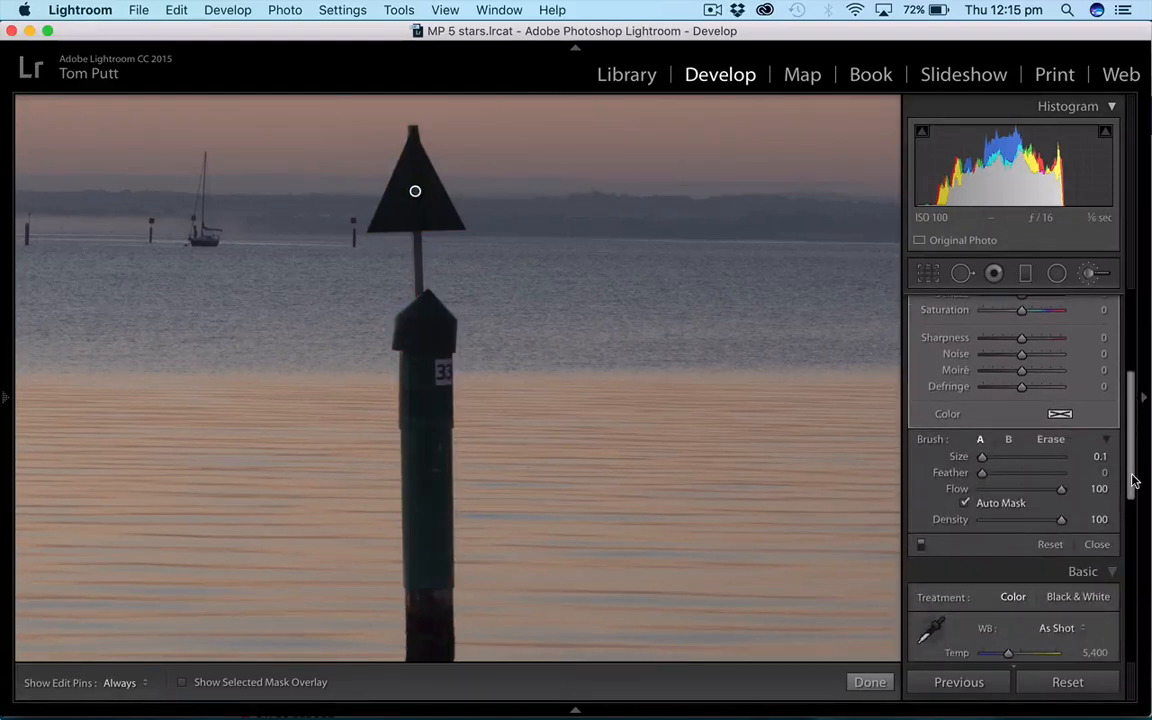